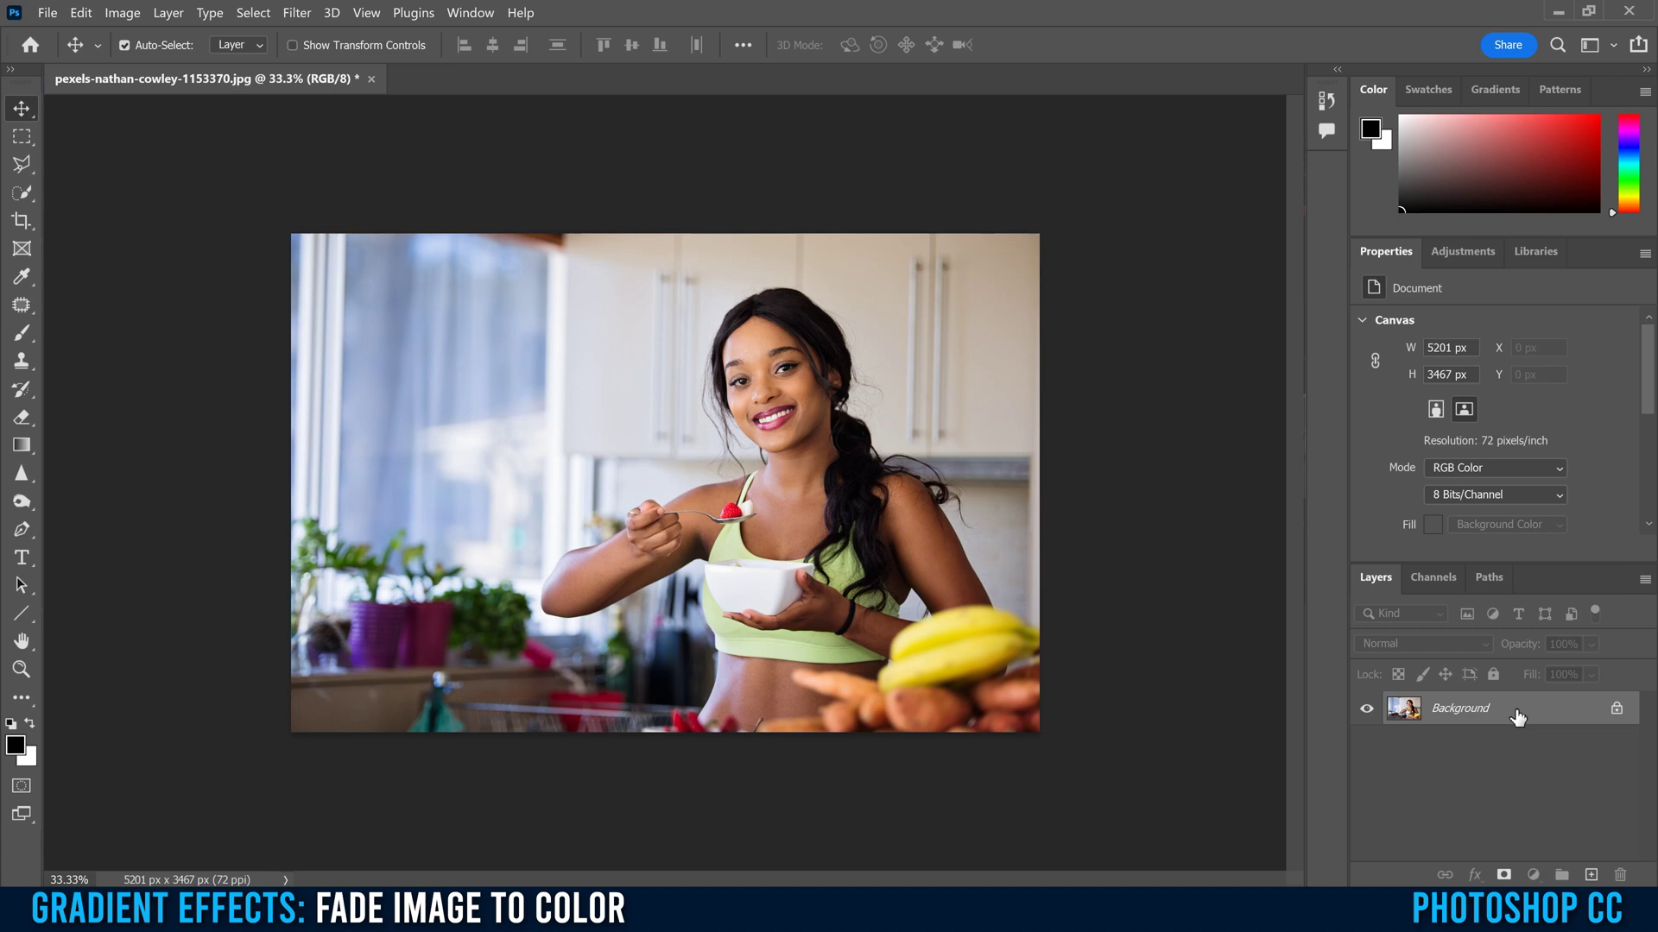
# Duplicate the kitchen photo into Layer 1, then select the Background layer
pyautogui.hotkey('ctrl', 'j')
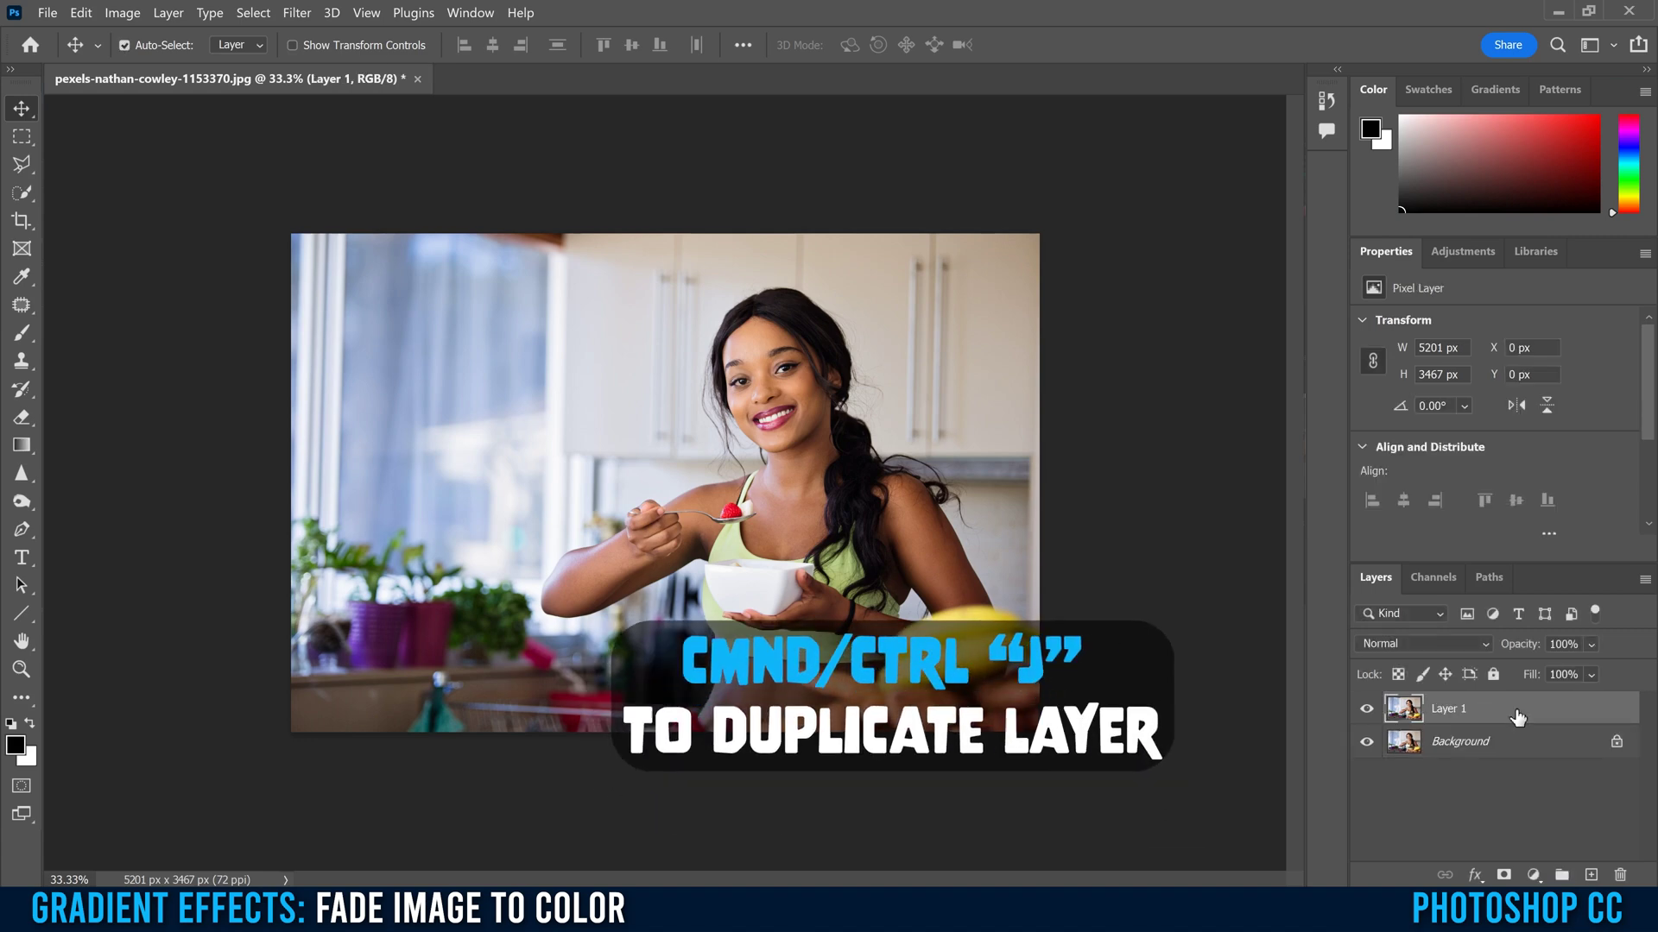
pyautogui.click(1482, 754)
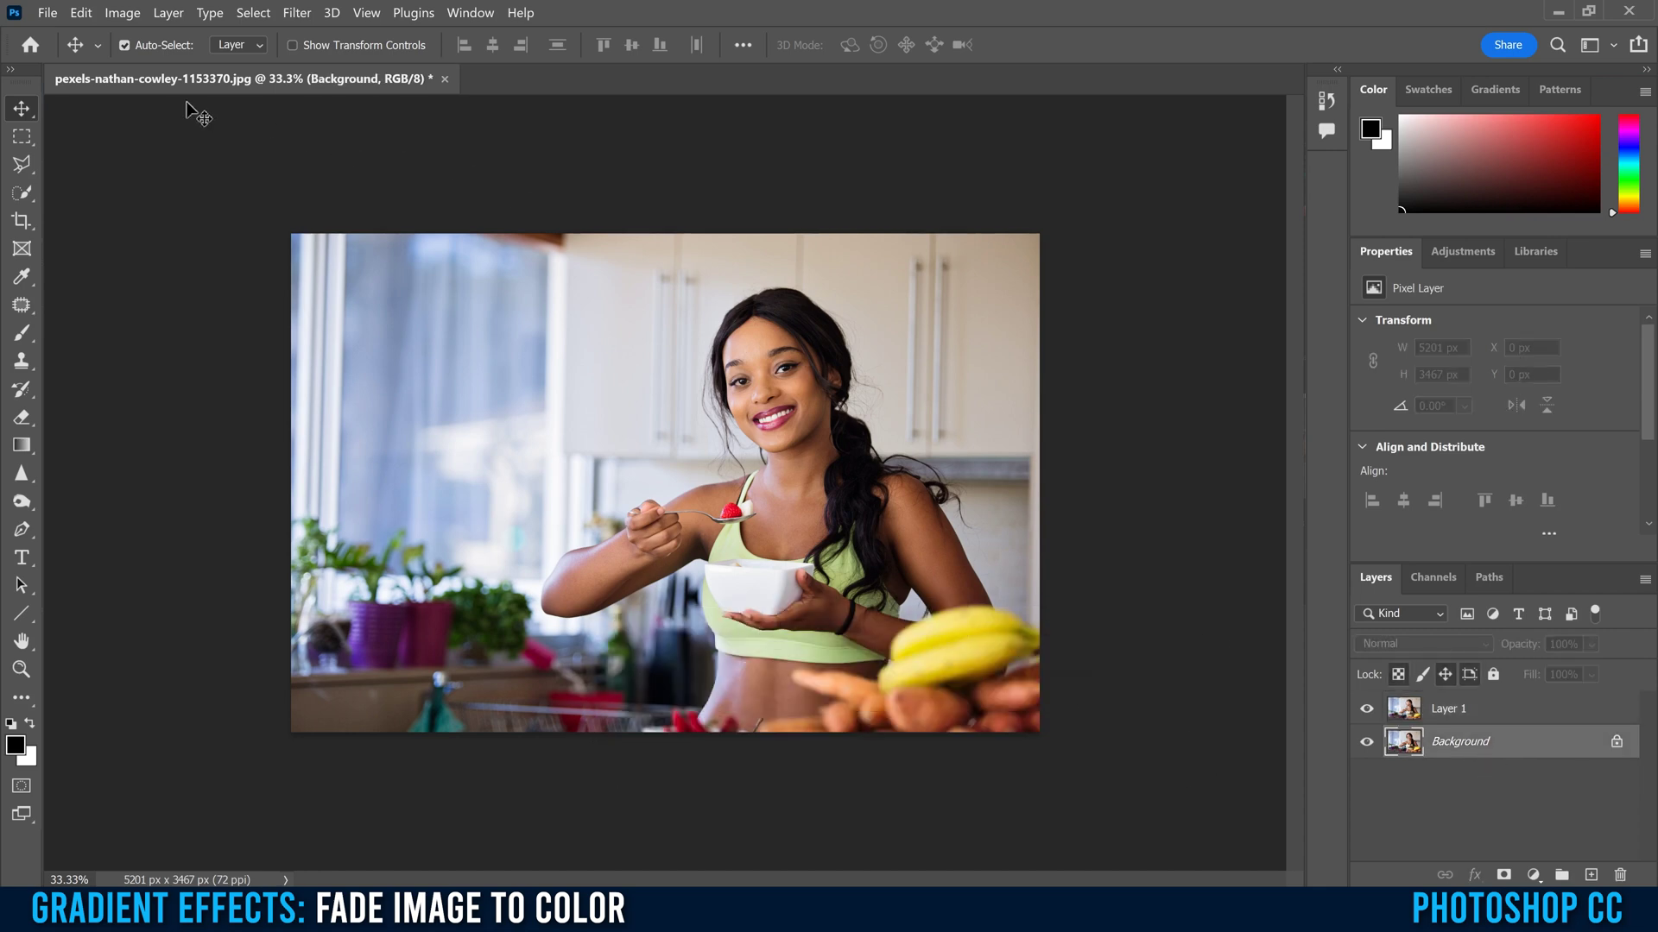
# Widen the canvas to 6000 pixels in Canvas Size, leaving white strips beside the photo
pyautogui.click(122, 12)
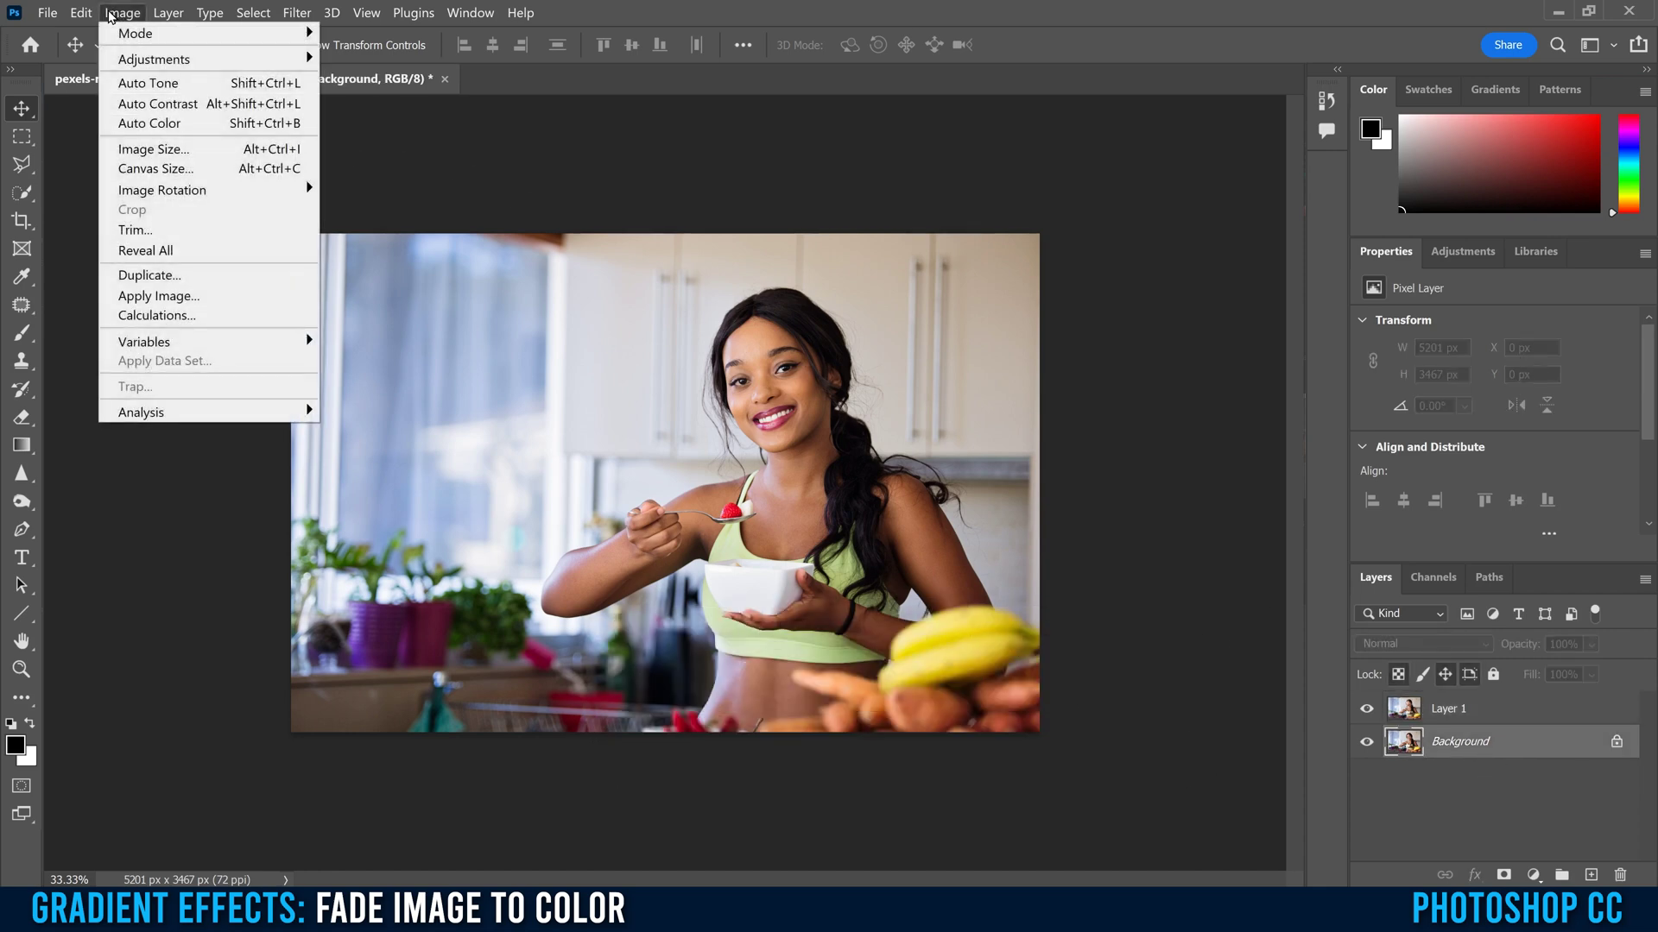
pyautogui.click(155, 169)
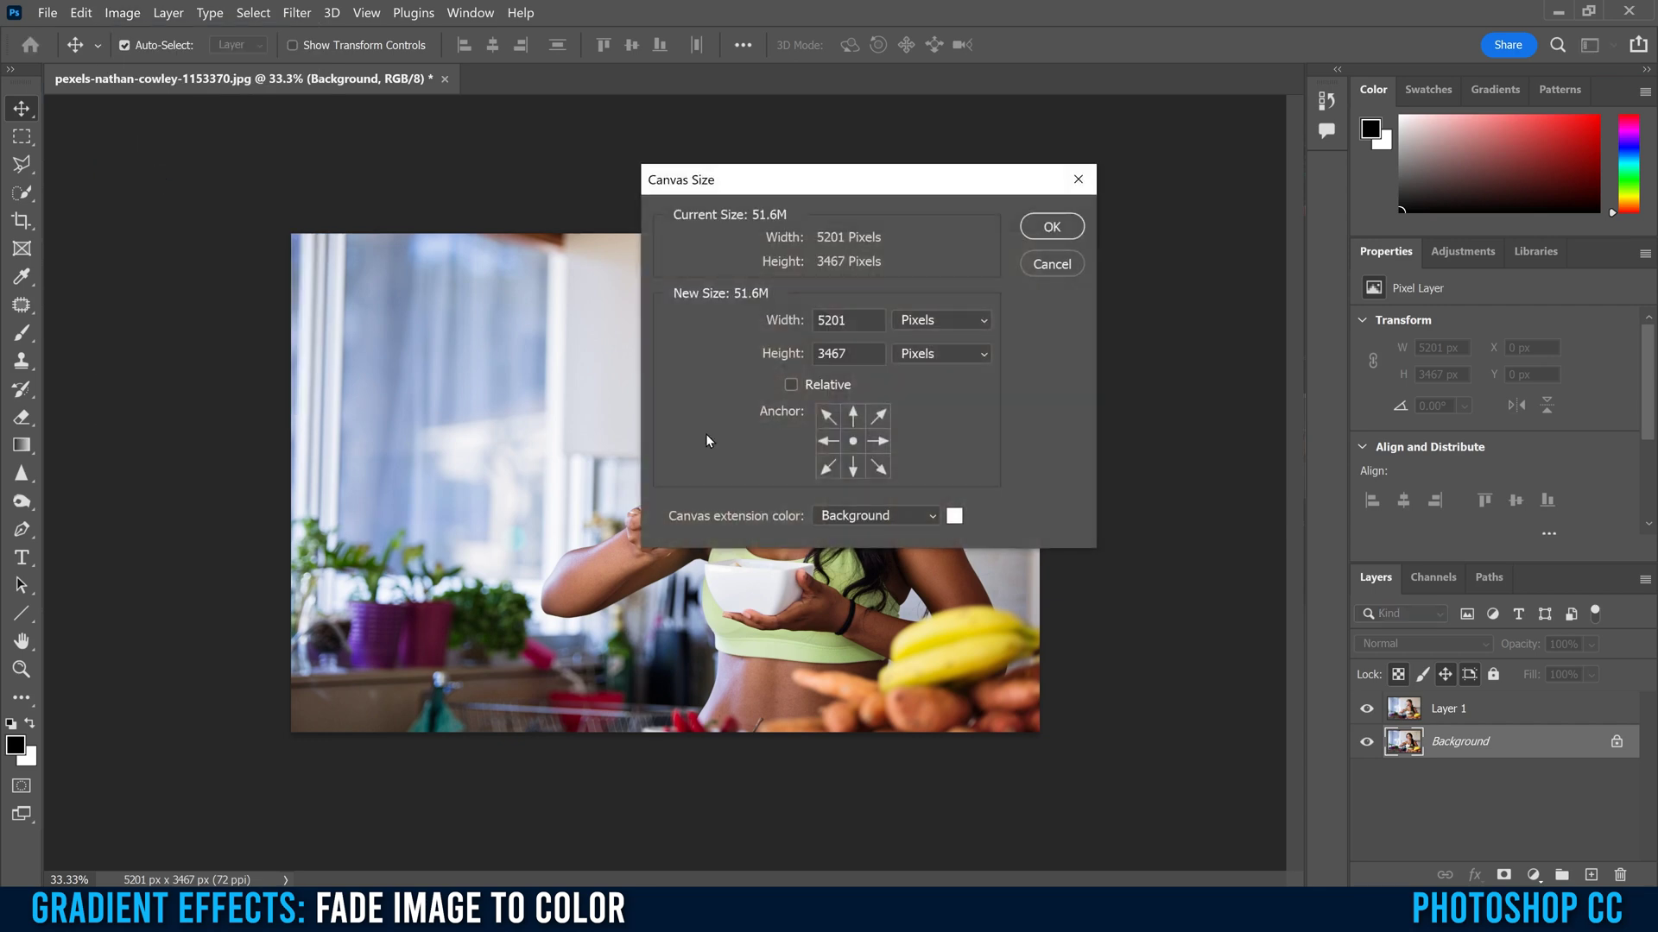
pyautogui.moveTo(848, 320); pyautogui.dragTo(790, 317)
pyautogui.write('6')
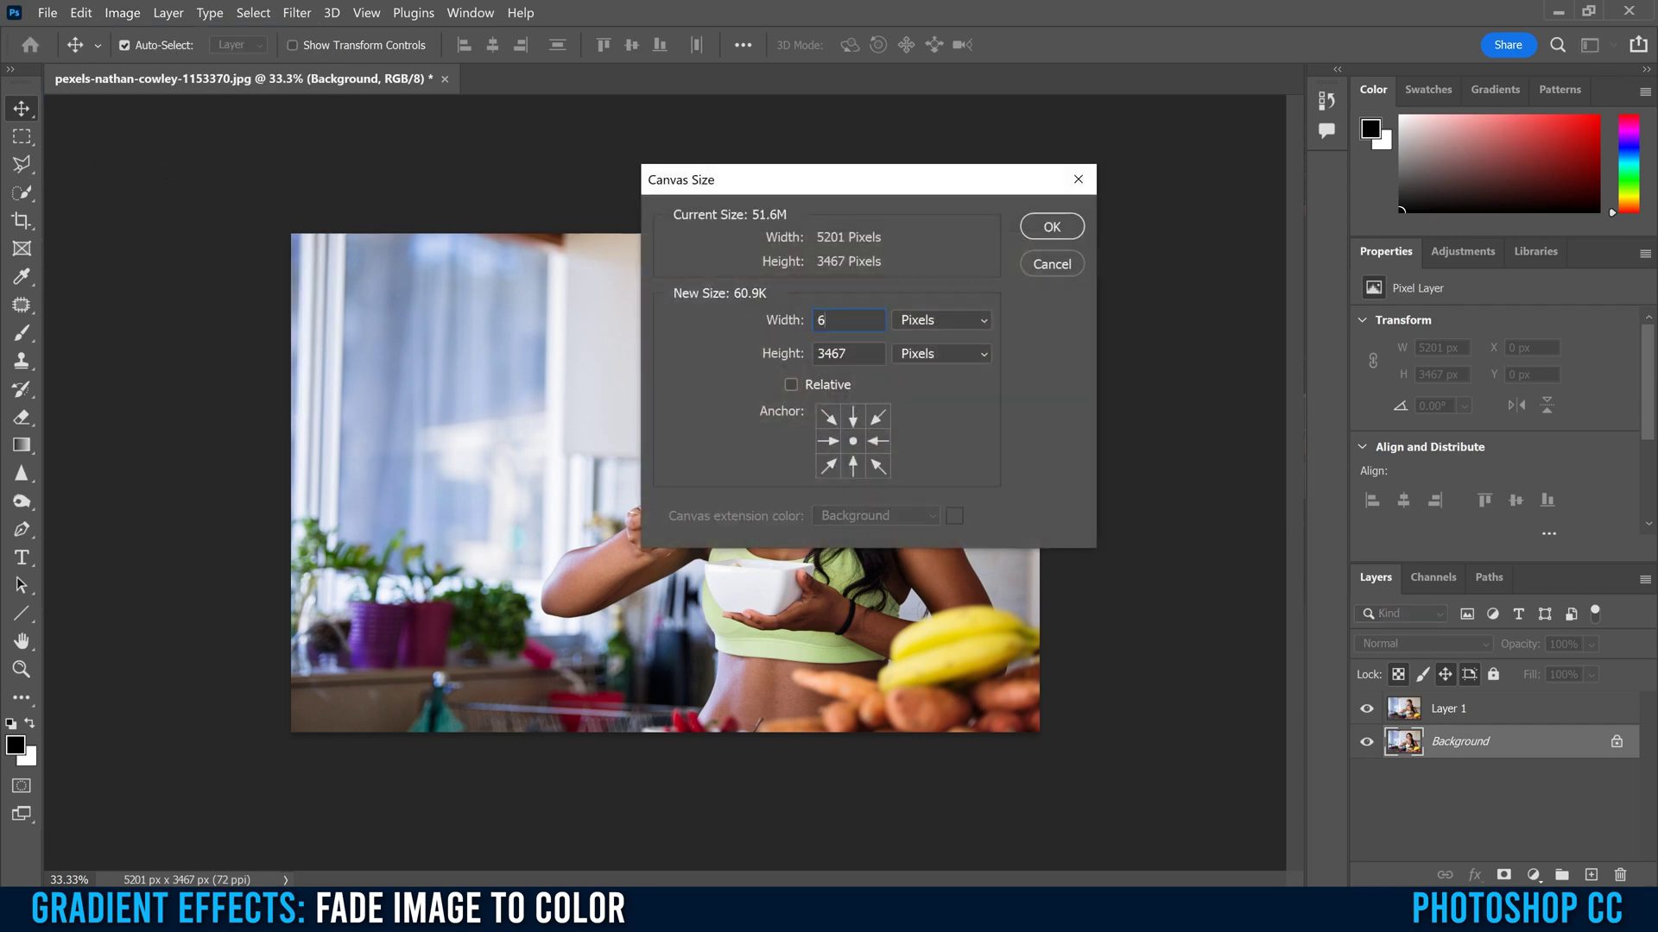
pyautogui.write('000')
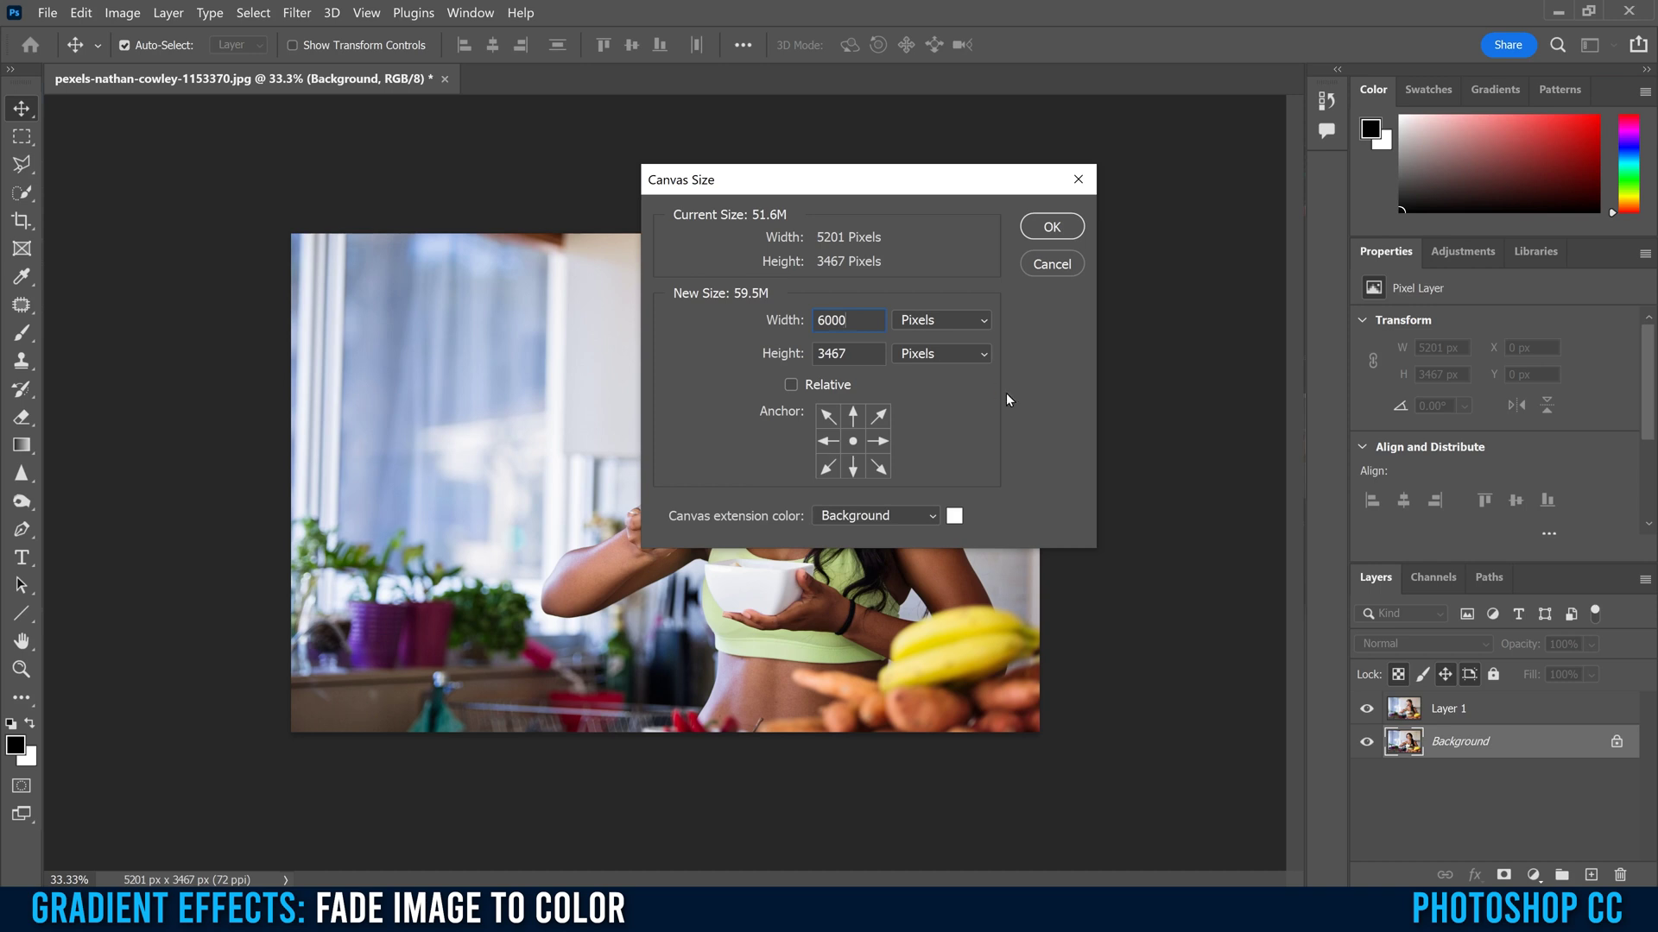
pyautogui.click(1051, 229)
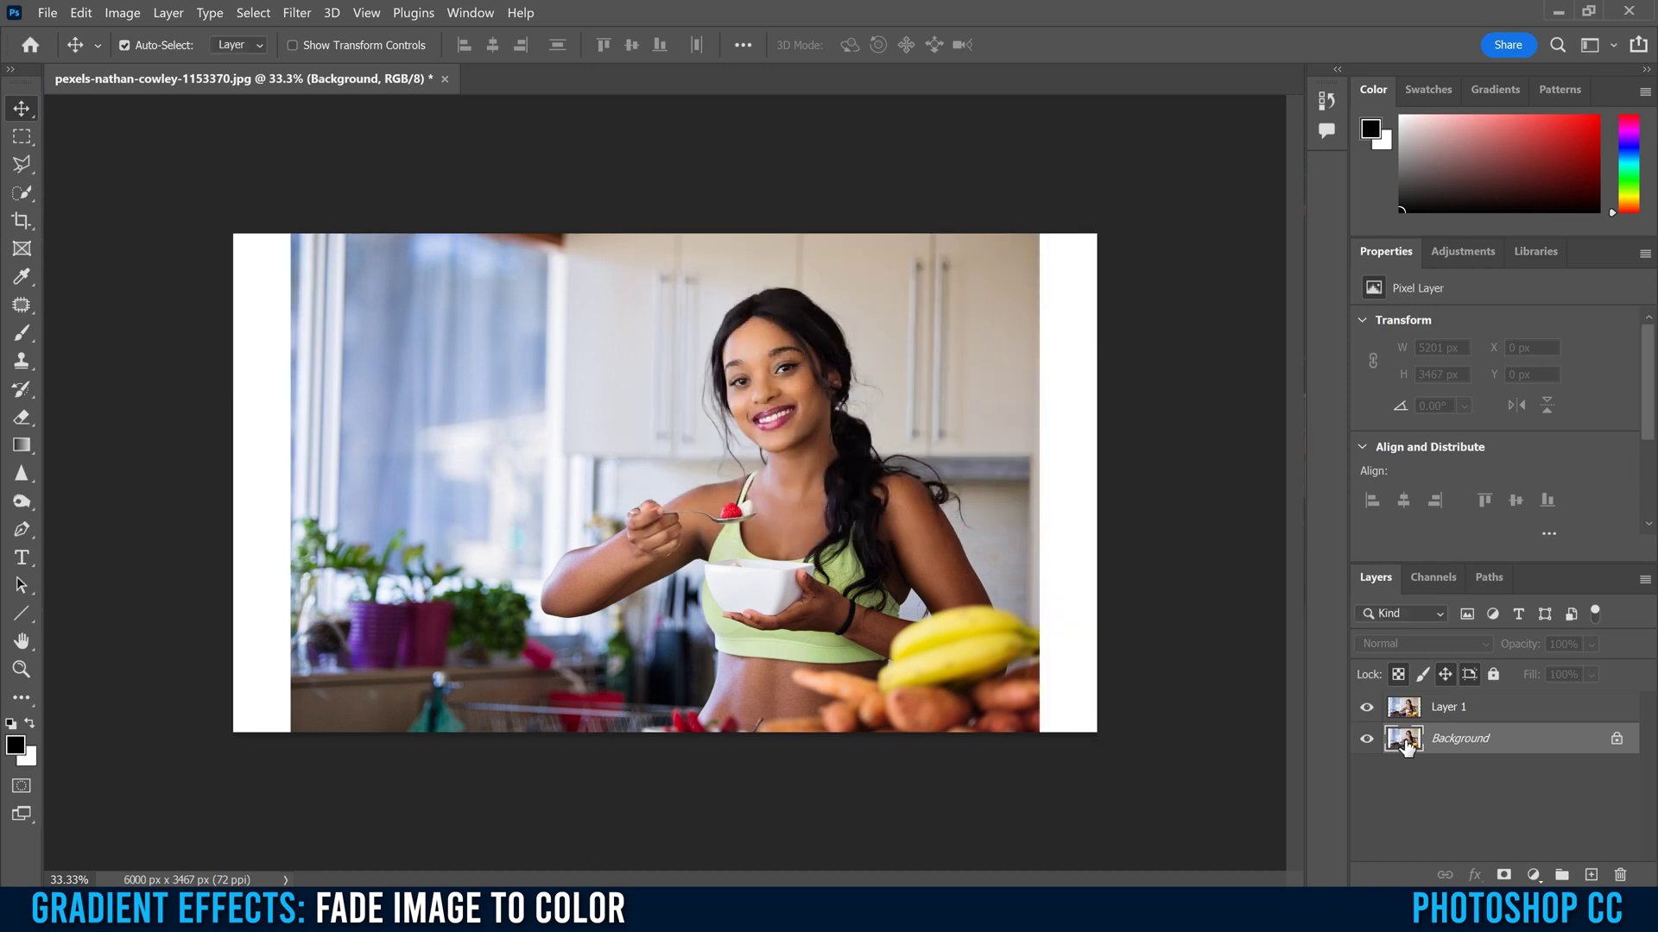
# Fill the Background layer with solid White contents
pyautogui.click(82, 13)
pyautogui.click(97, 315)
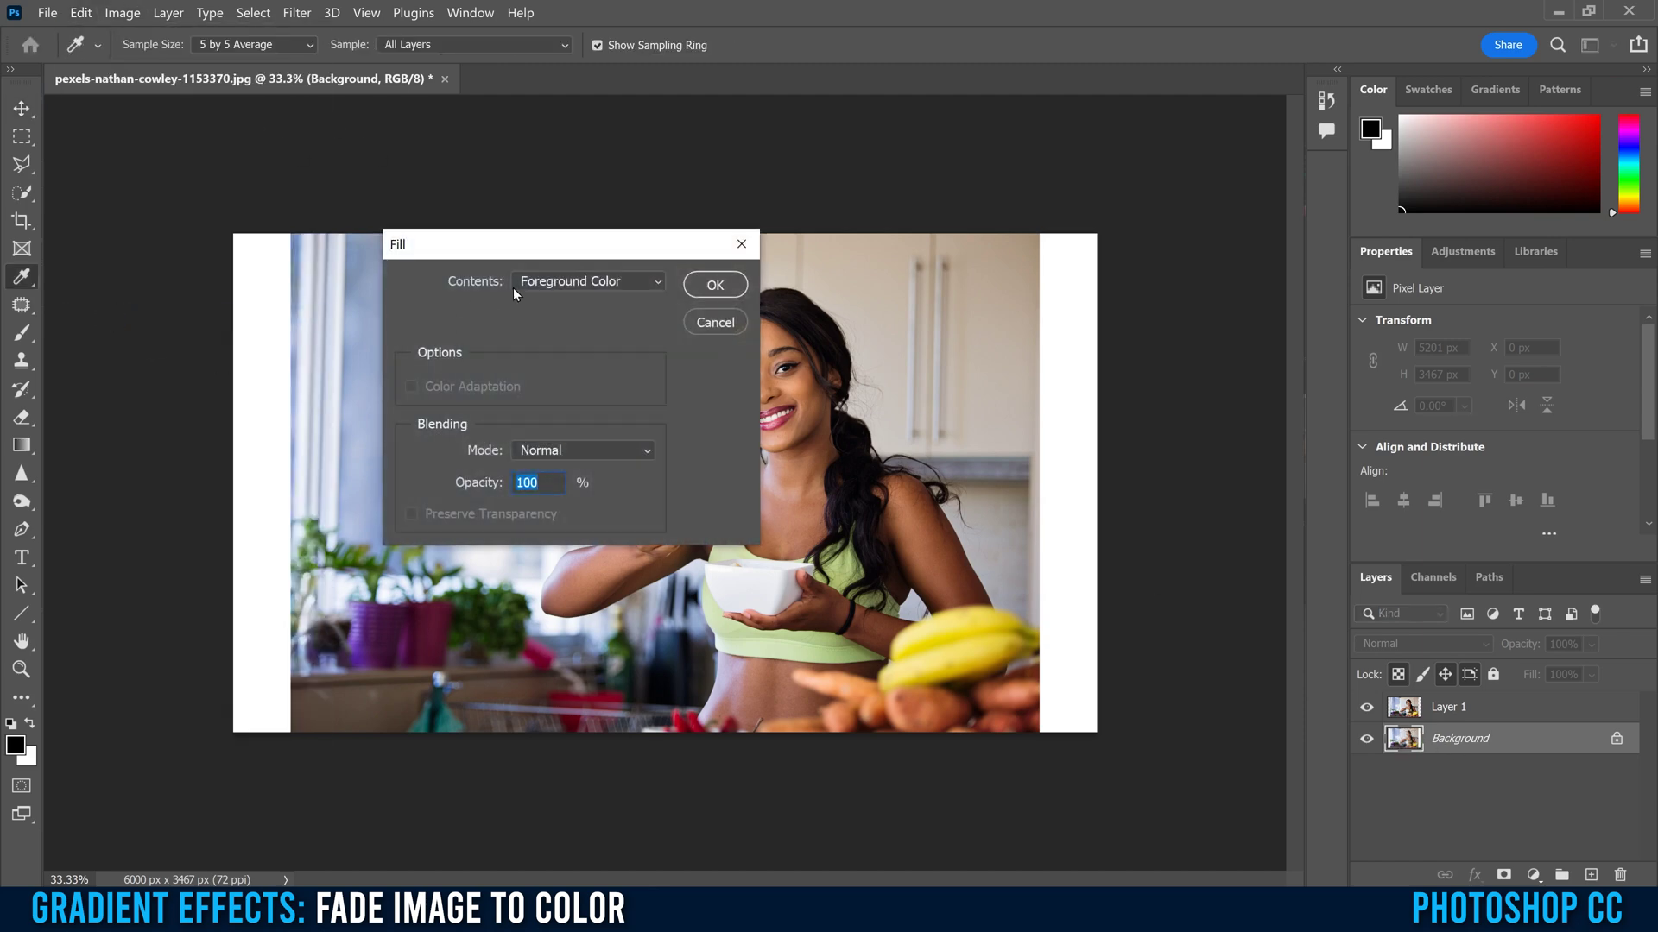
pyautogui.click(557, 281)
pyautogui.click(562, 487)
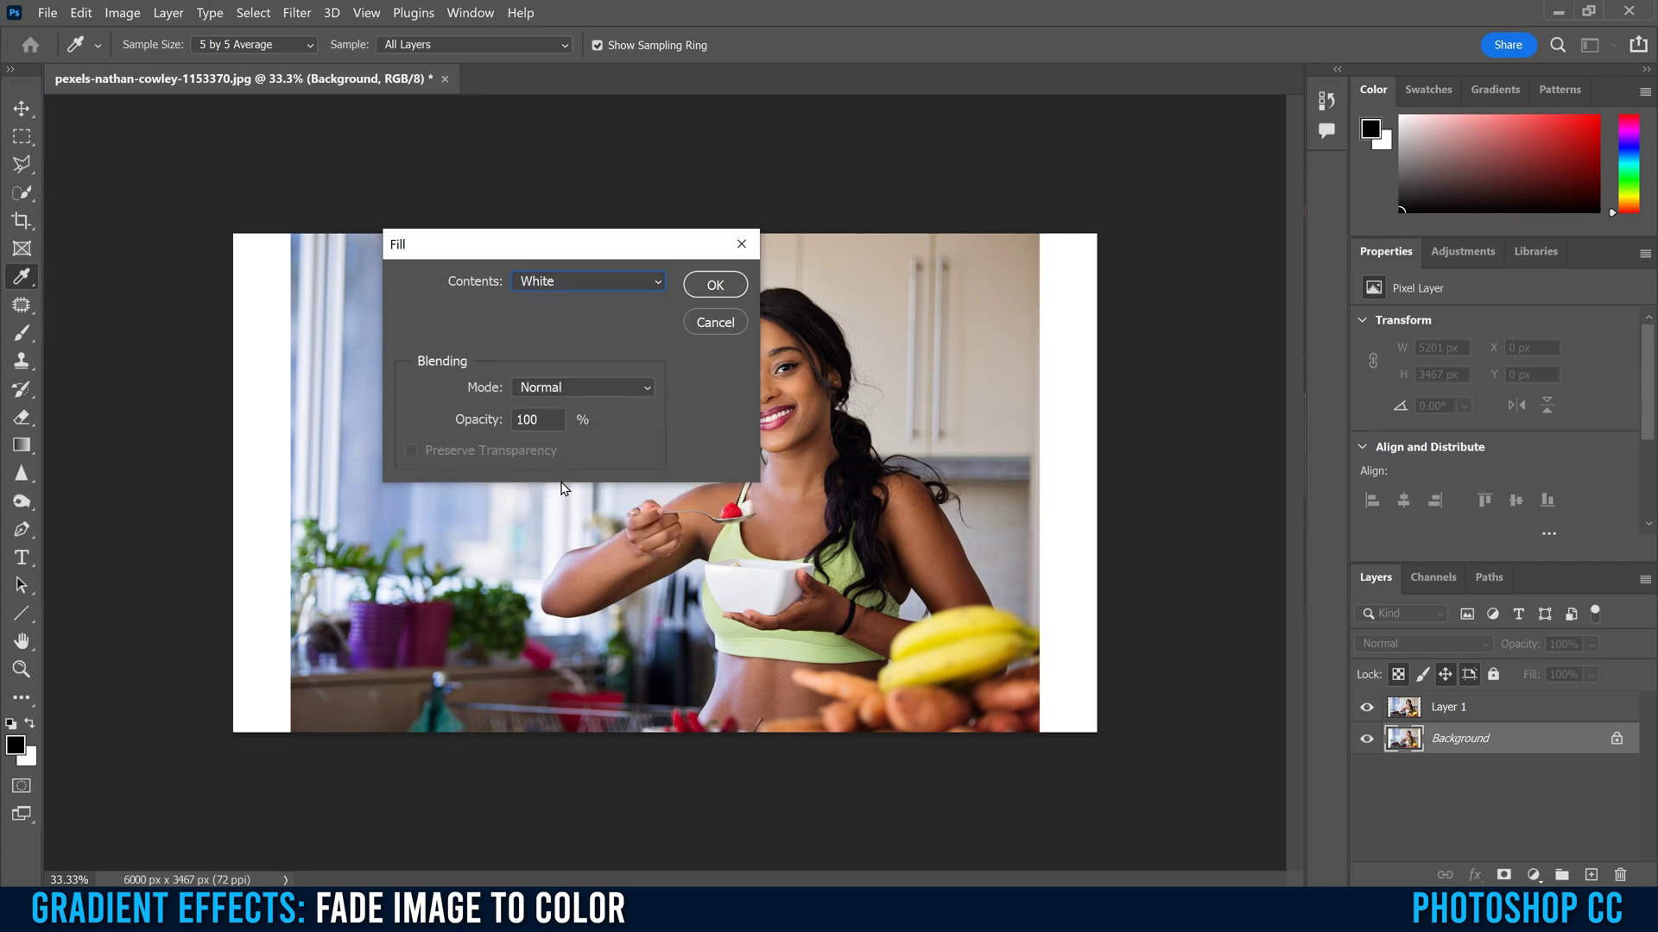
pyautogui.click(716, 287)
pyautogui.press('v')
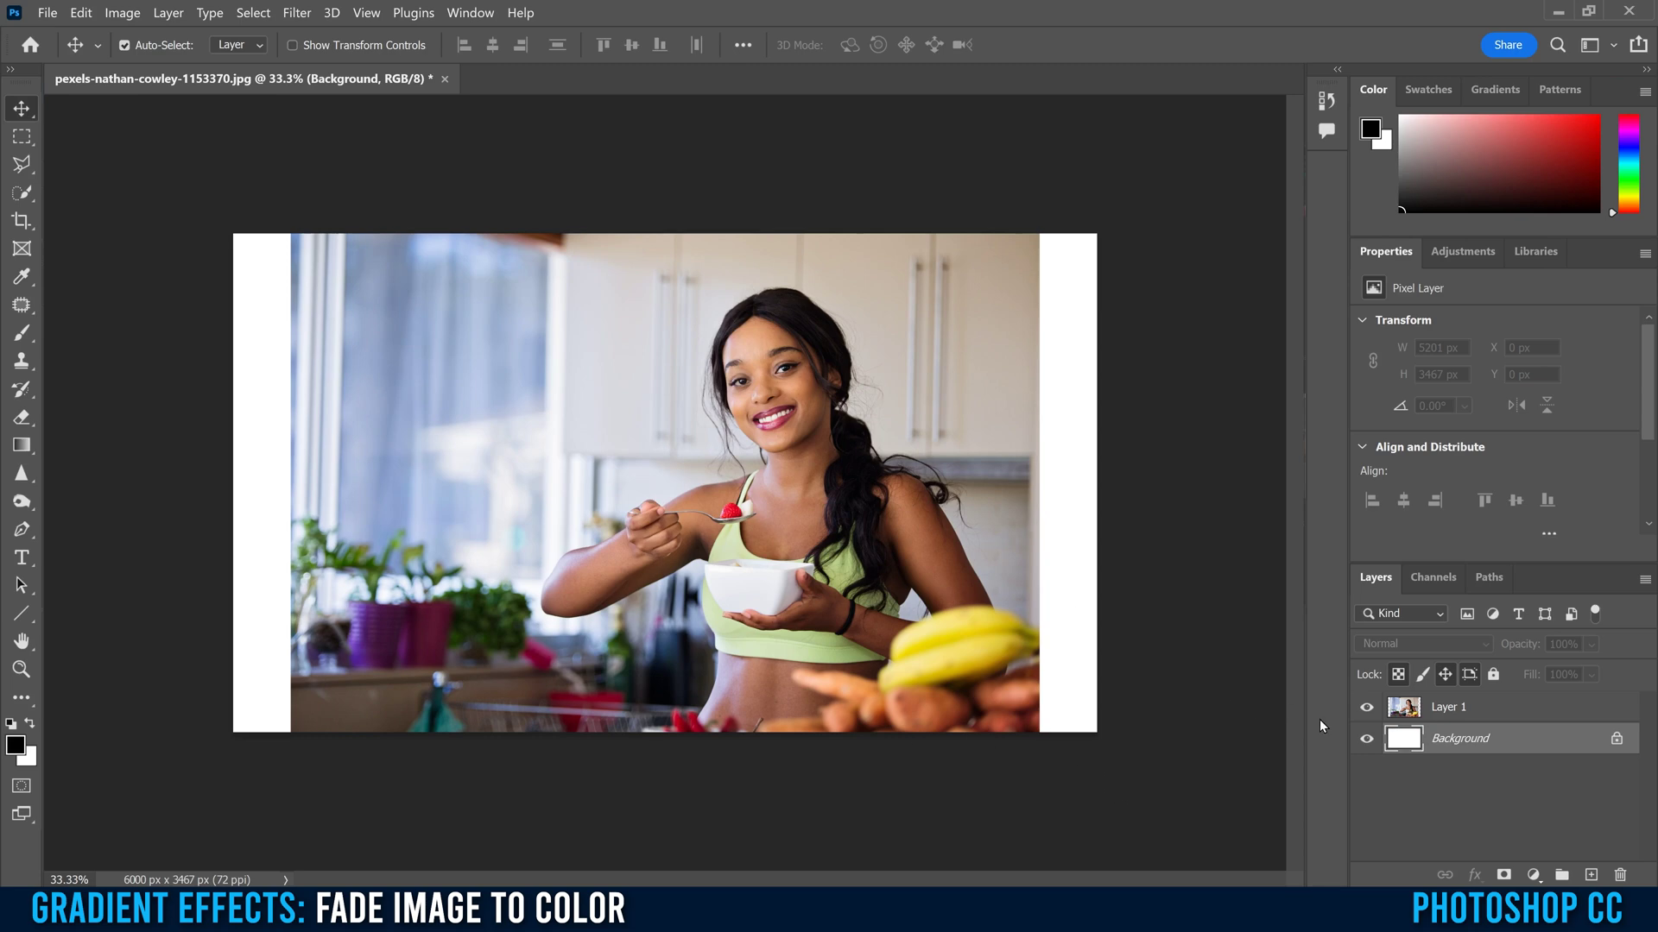
# Move Layer 1's photo flush against the canvas's right edge
pyautogui.click(1405, 709)
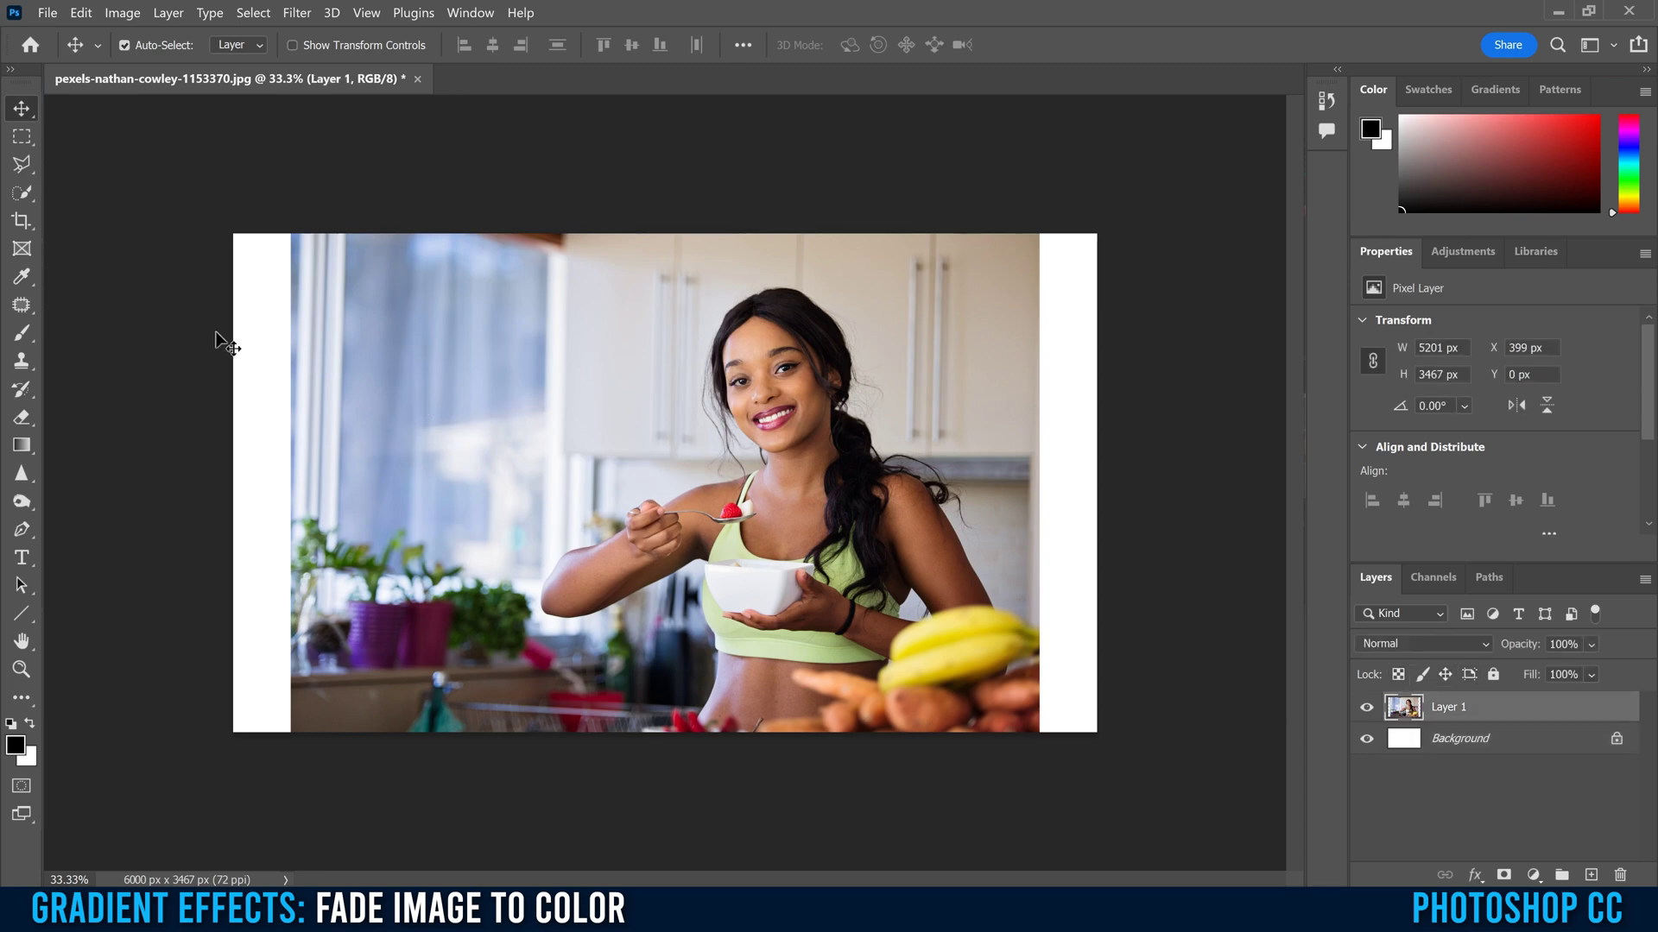
pyautogui.moveTo(468, 406); pyautogui.dragTo(576, 410)
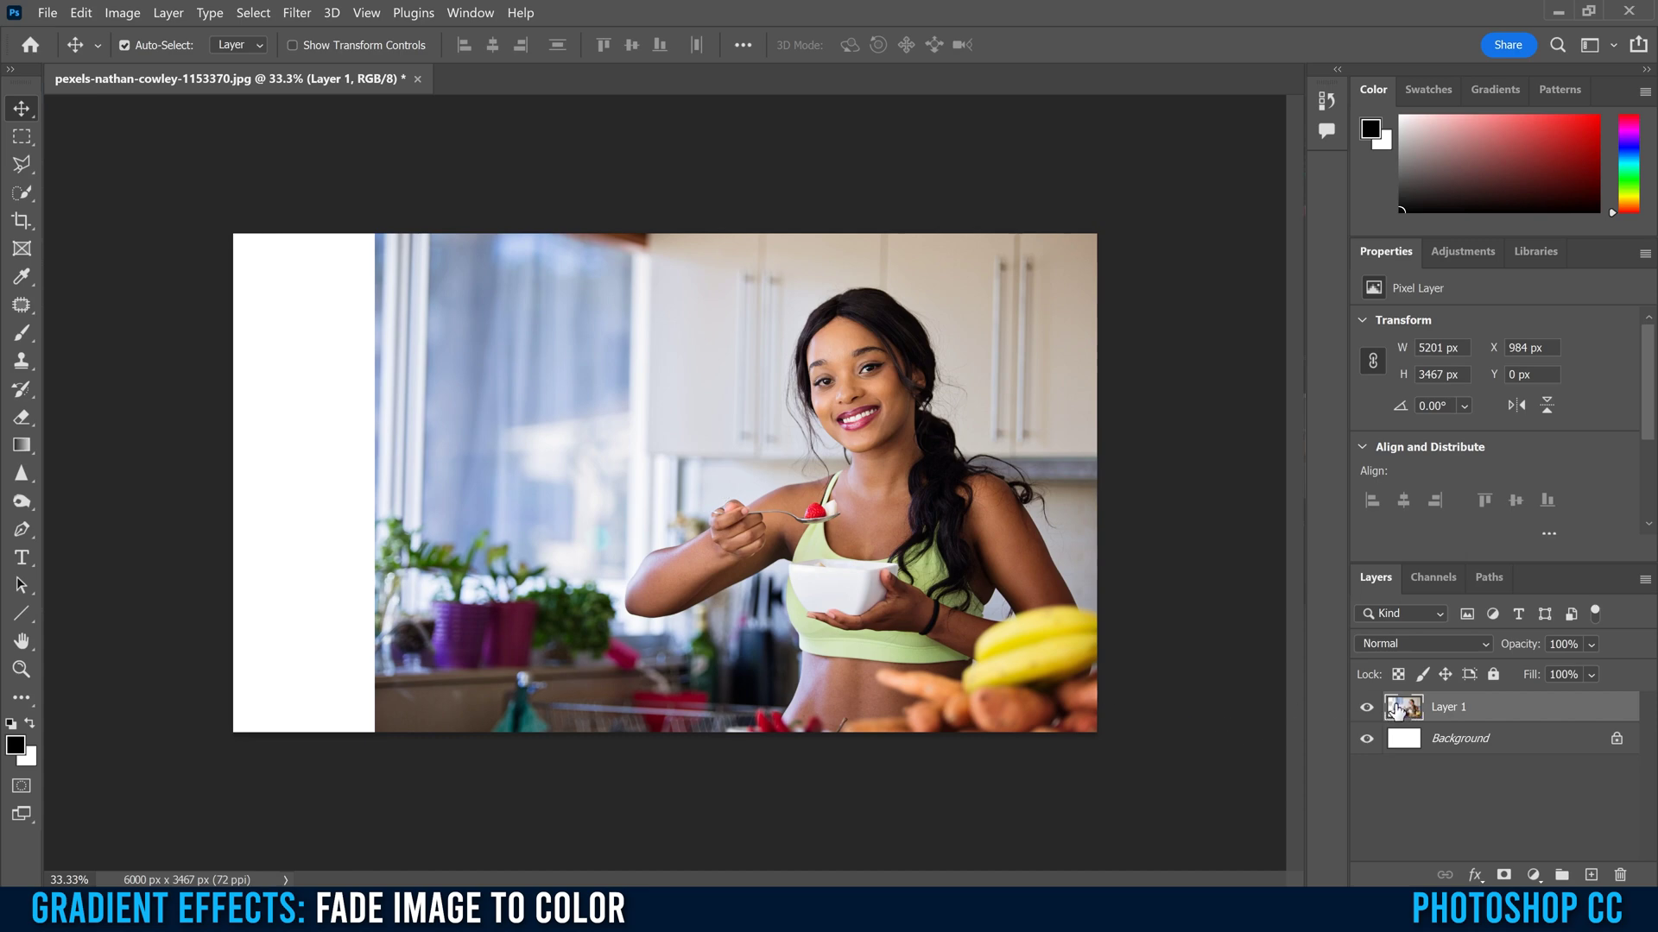
# Draw a 1038 × 3467 px rectangular selection over the left white strip
pyautogui.click(20, 138)
pyautogui.rightClick(23, 138)
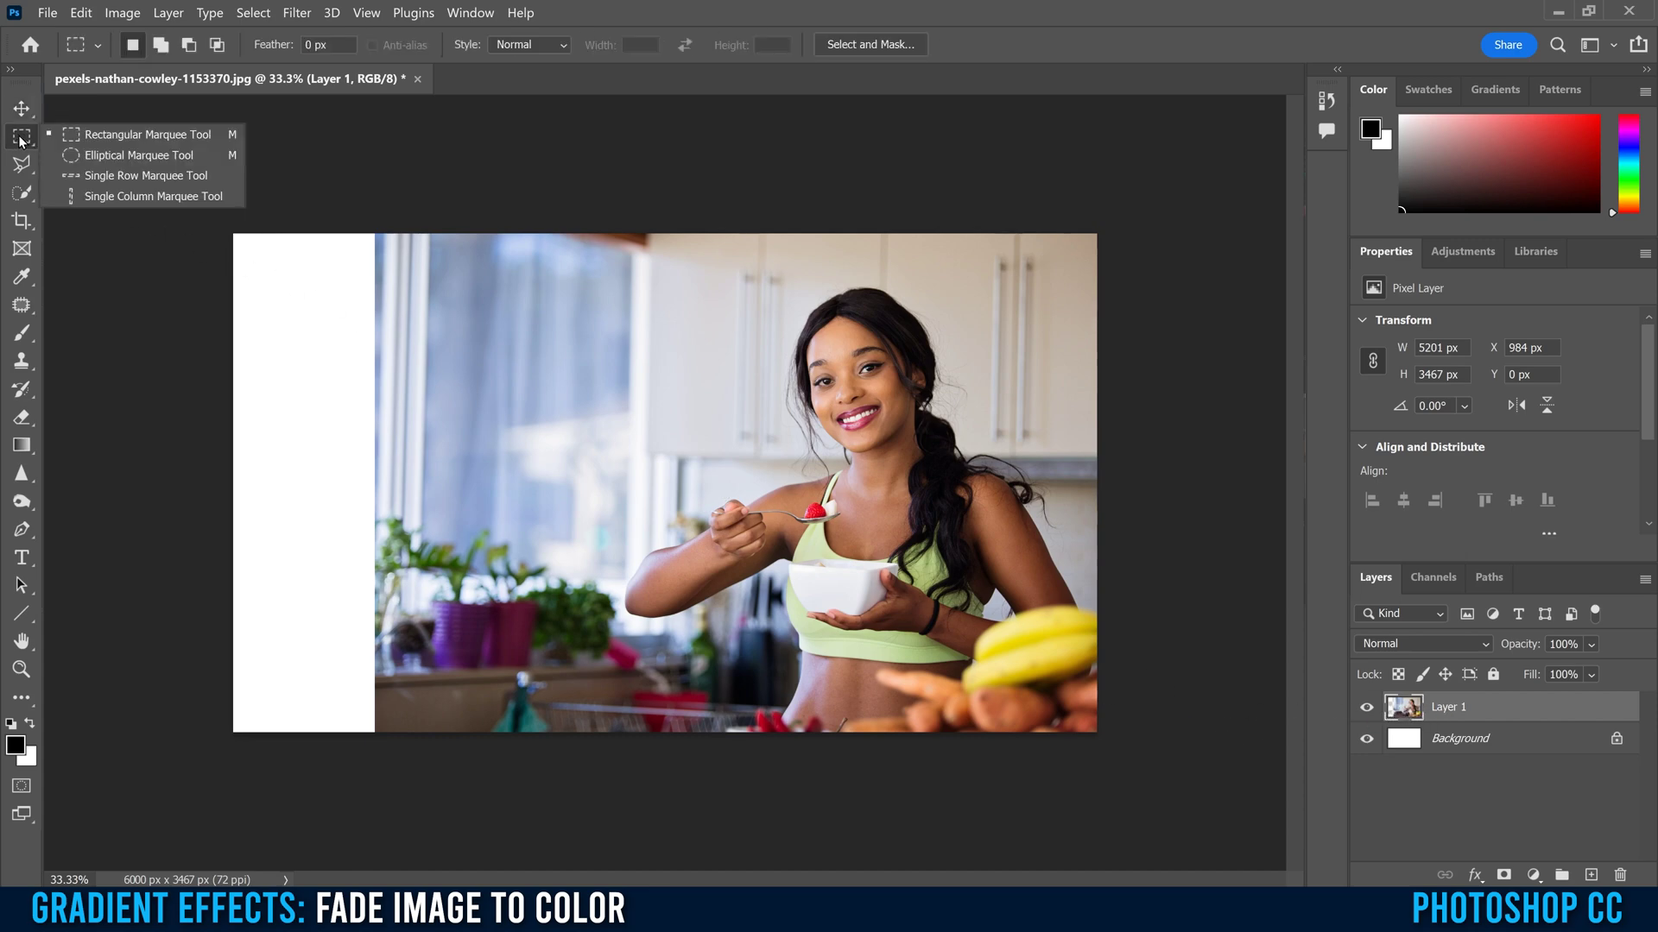
pyautogui.click(114, 134)
pyautogui.moveTo(178, 195); pyautogui.dragTo(383, 857)
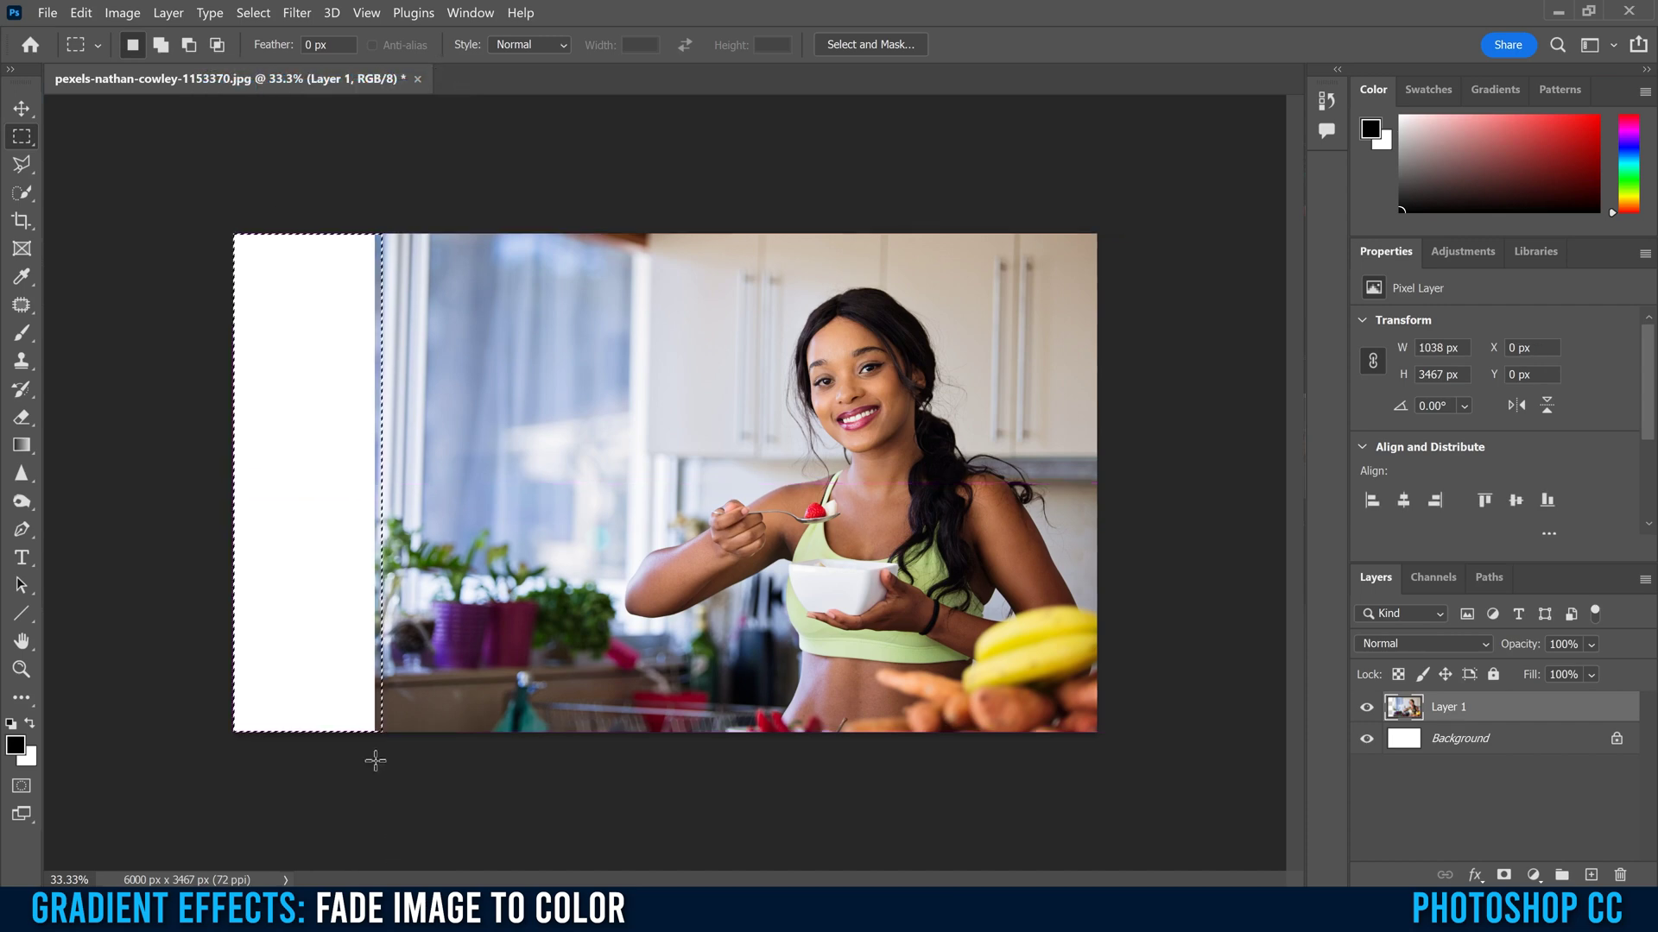
pyautogui.click(81, 13)
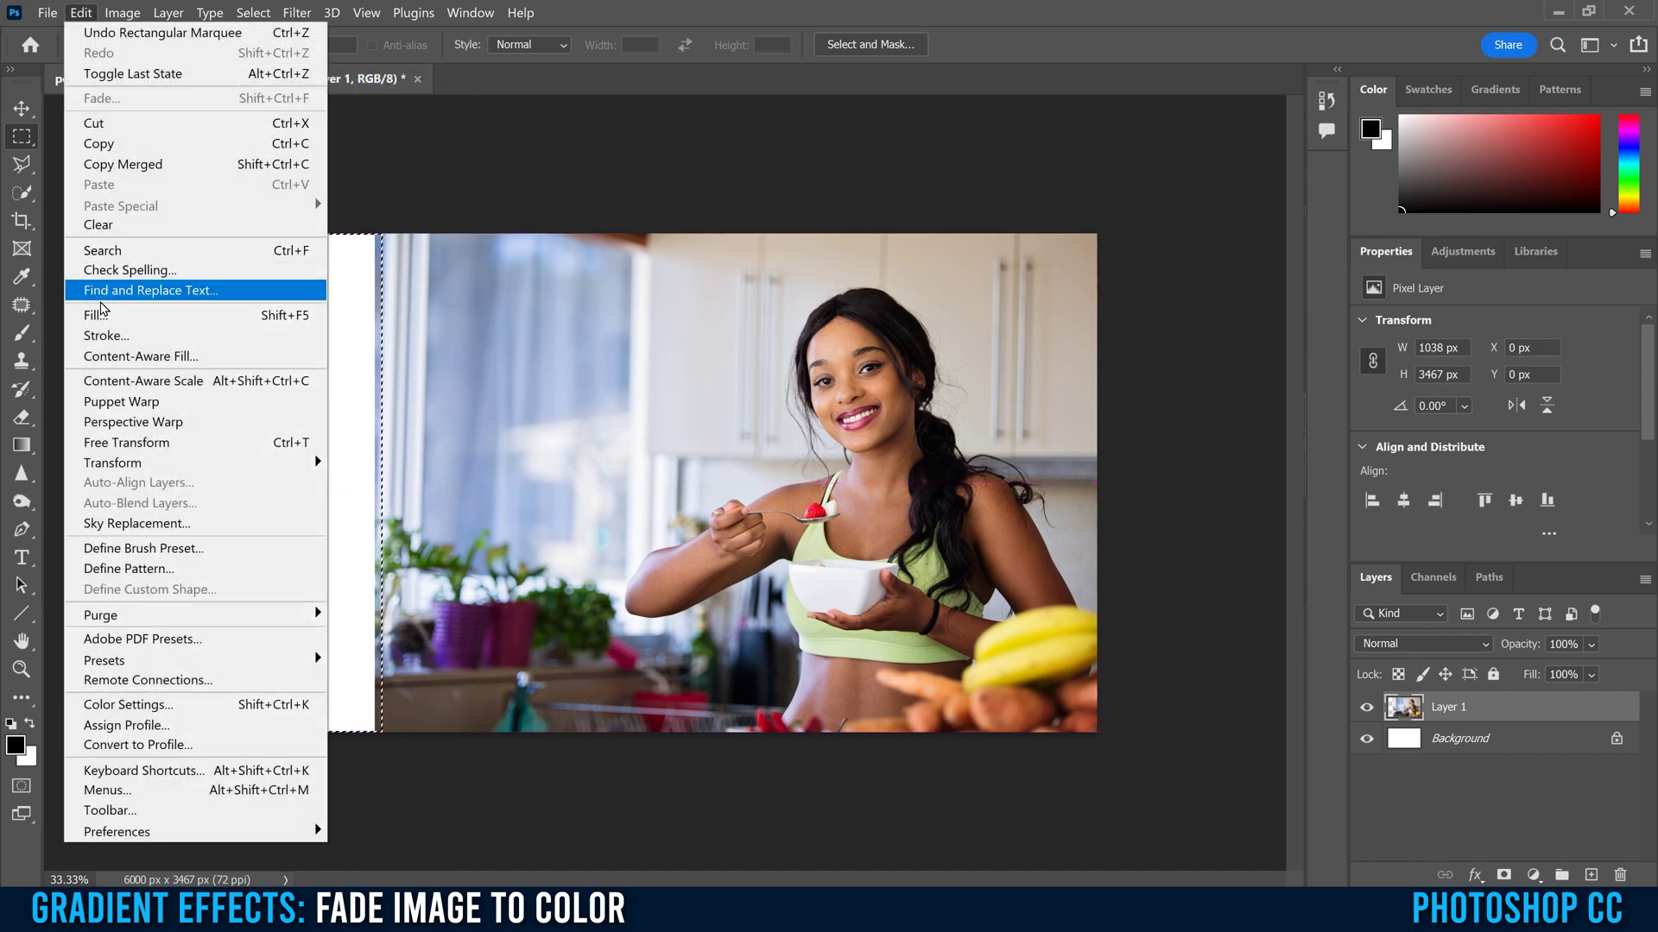
# Content-Aware fill the left strip with extended window and plant scenery, then deselect
pyautogui.click(96, 315)
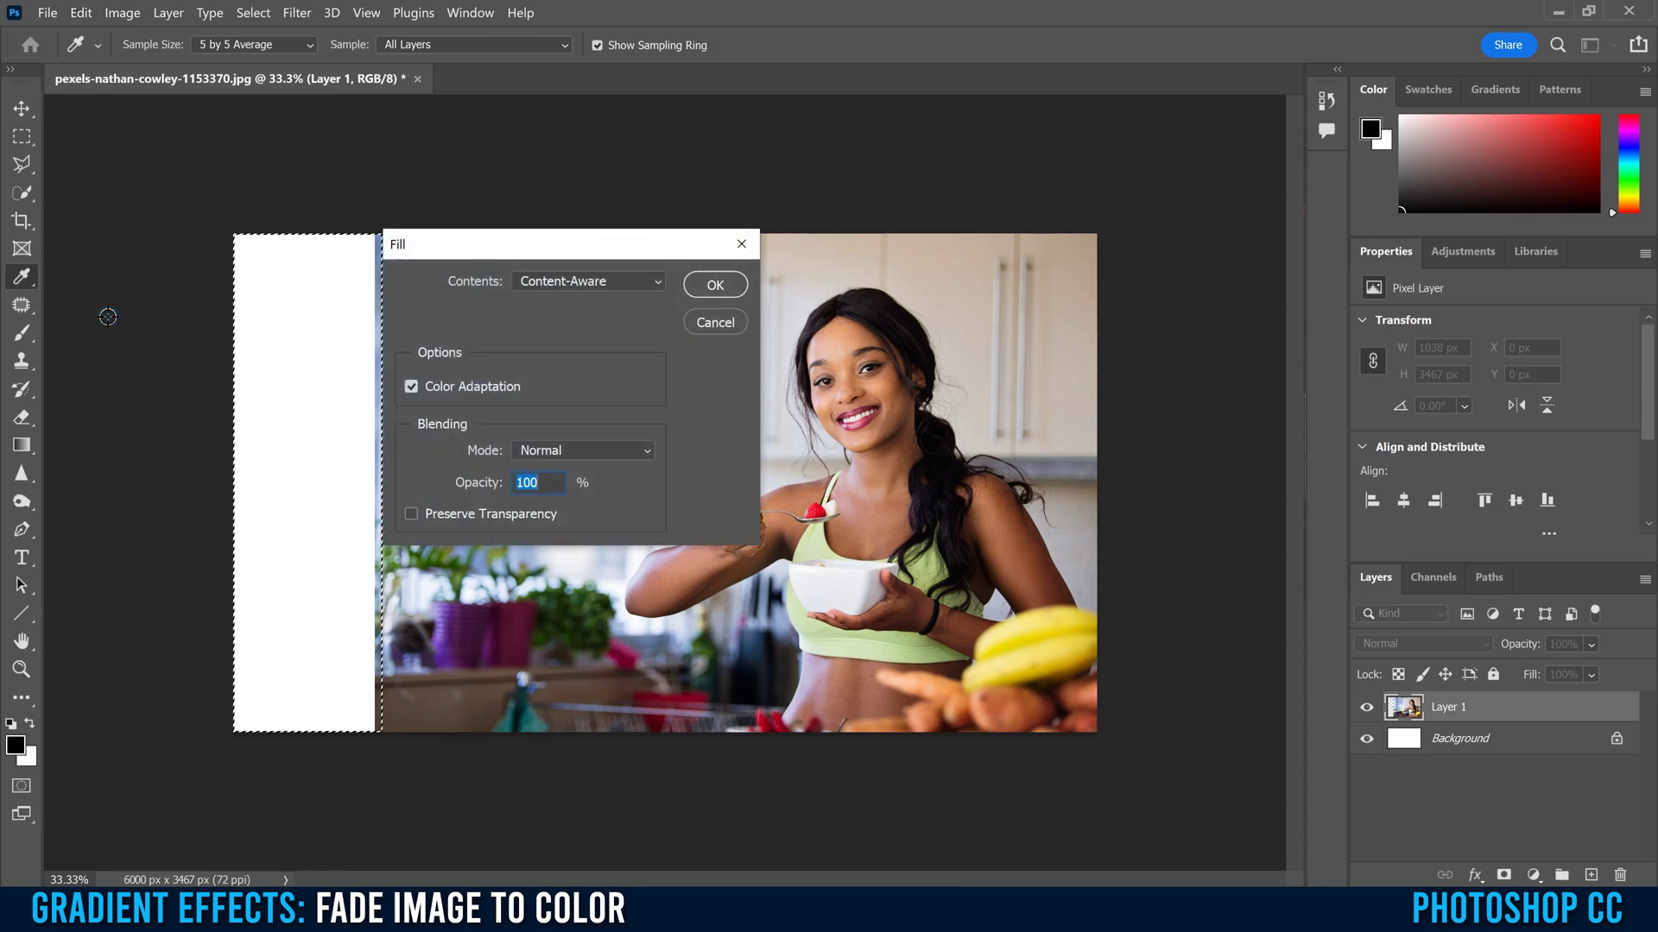
pyautogui.click(568, 279)
pyautogui.click(585, 377)
pyautogui.click(714, 286)
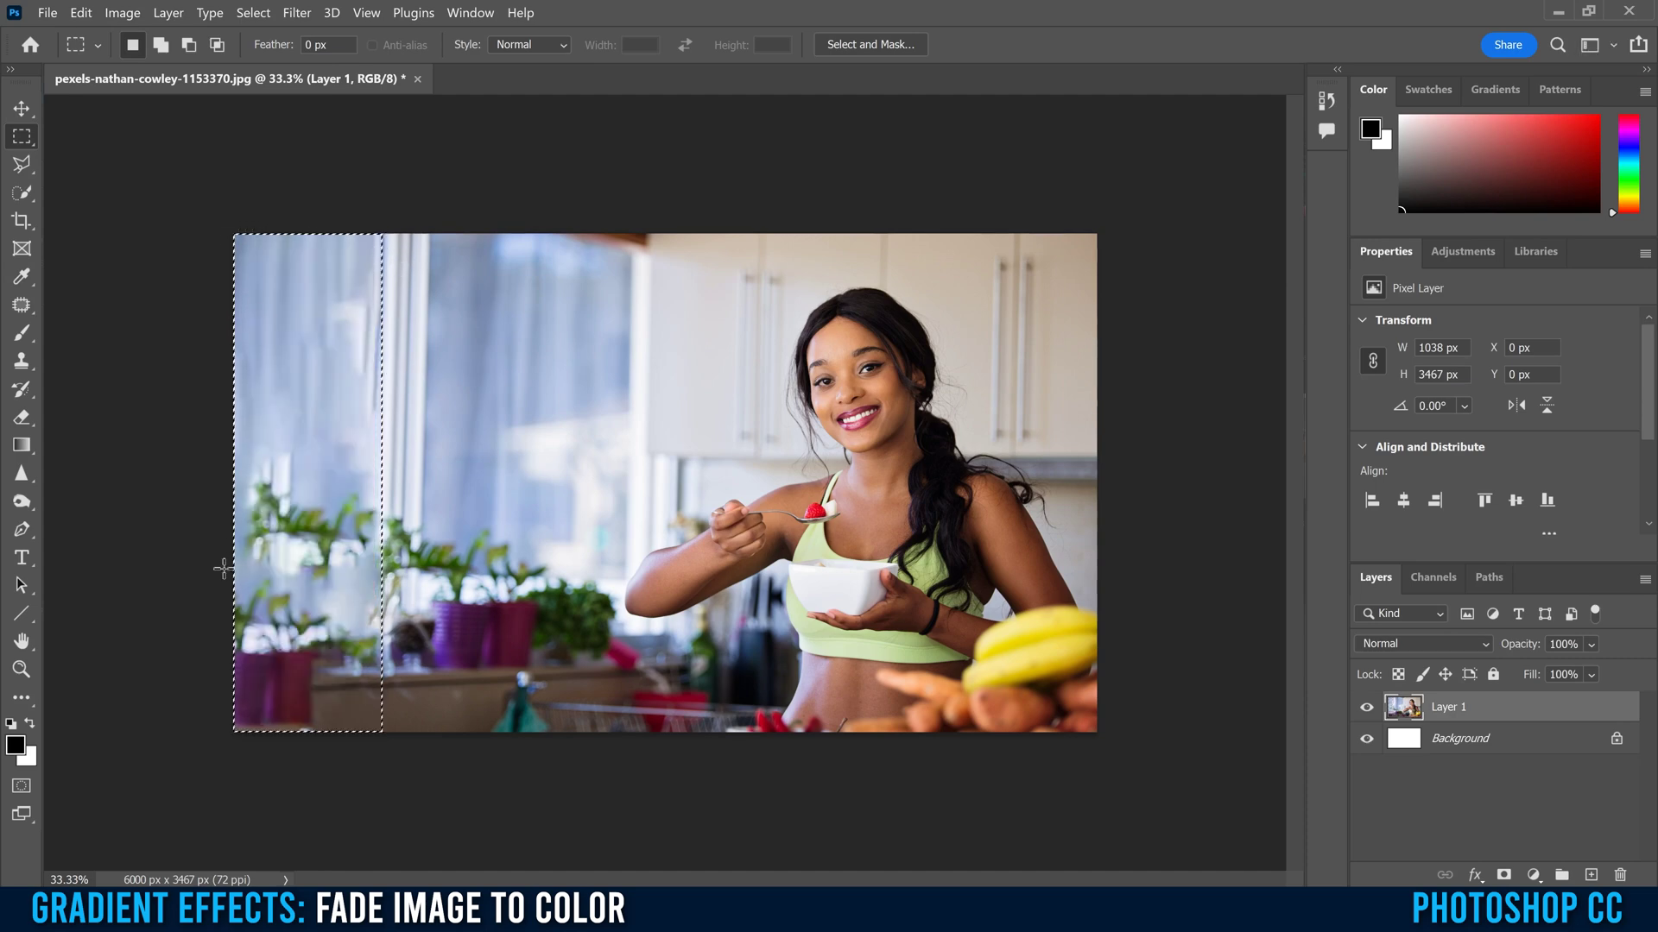
pyautogui.hotkey('ctrl', 'd')
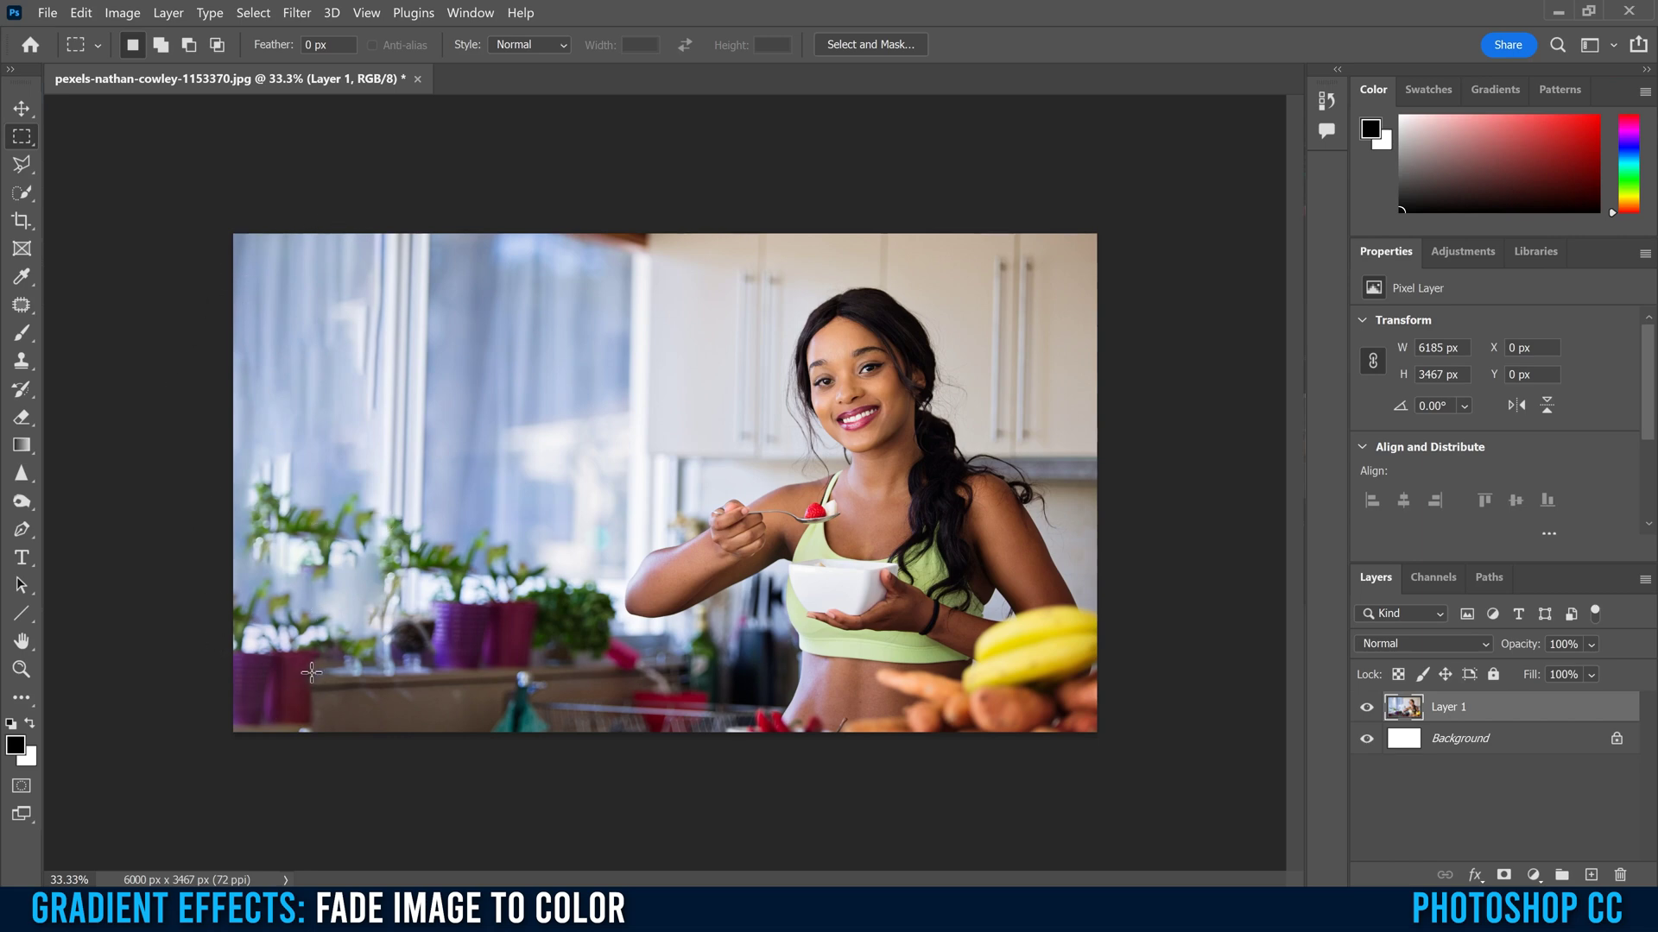
pyautogui.press('v')
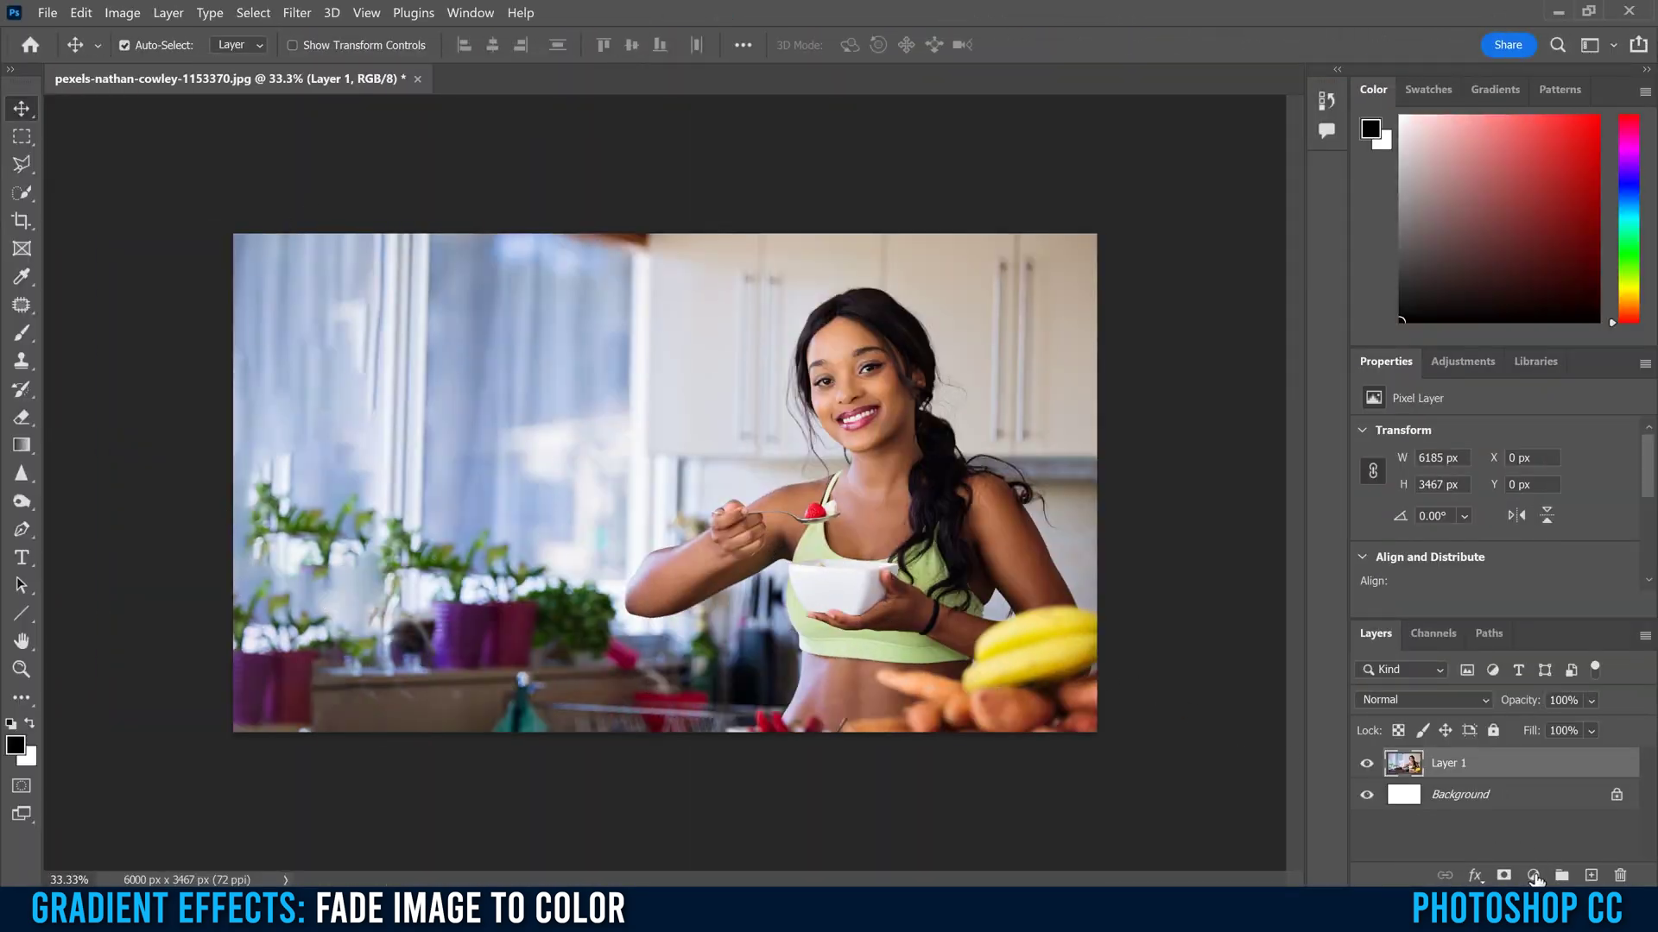
# Add a linear Gradient Fill layer over the photo with its angle set to 0°
pyautogui.click(1534, 877)
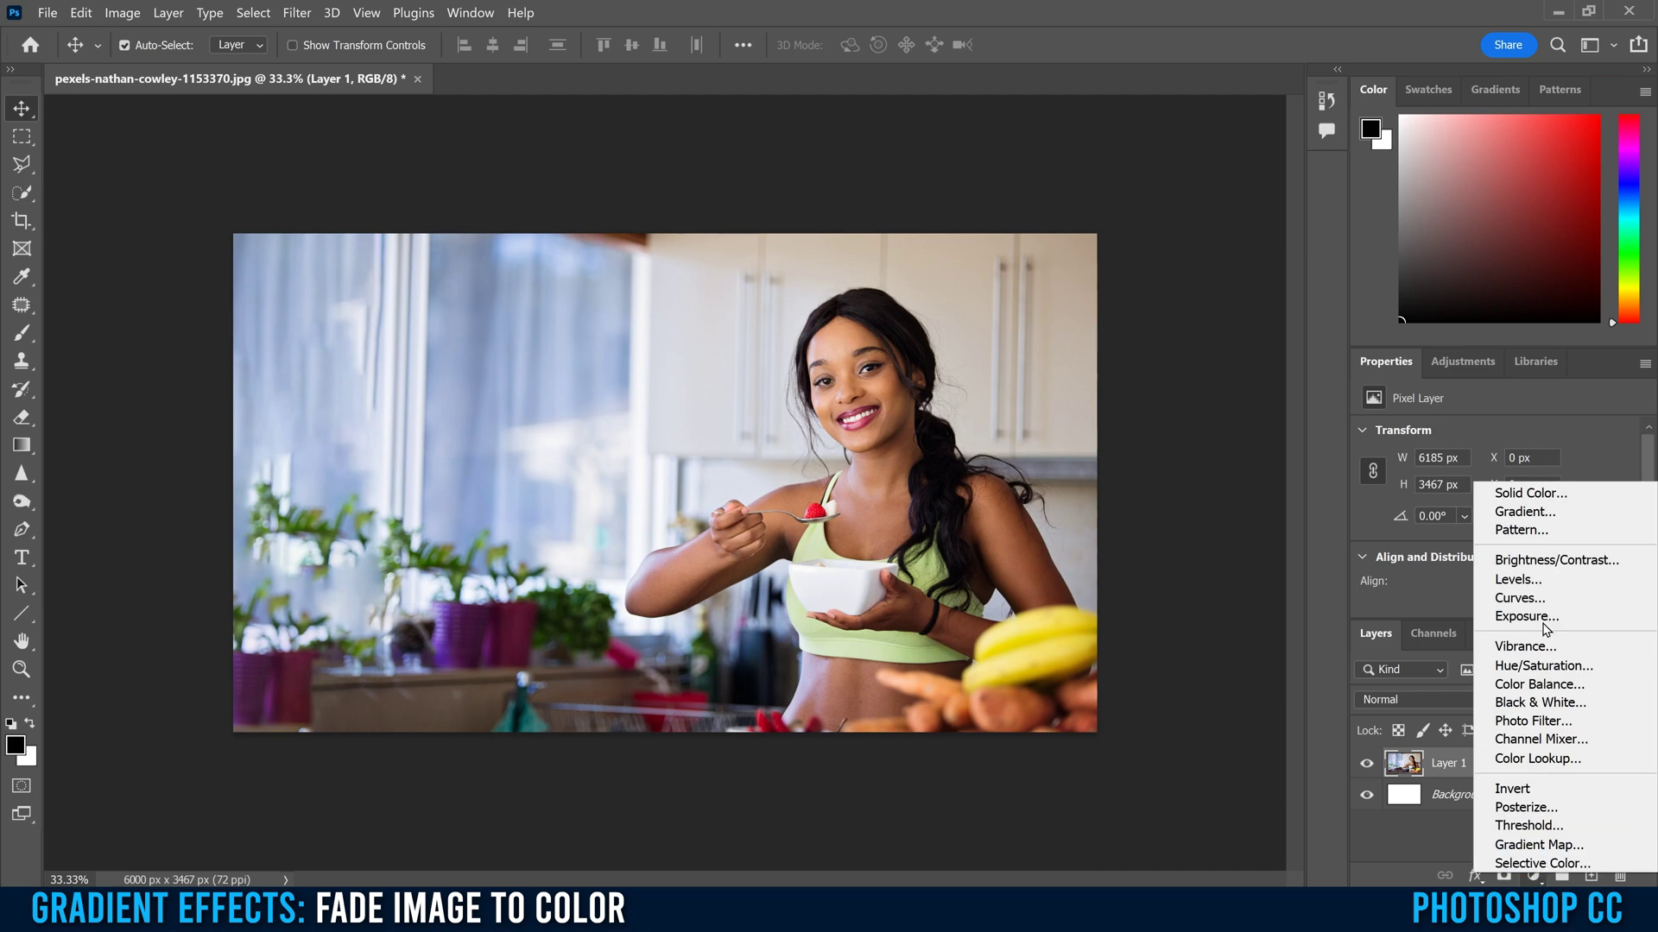
pyautogui.click(1525, 512)
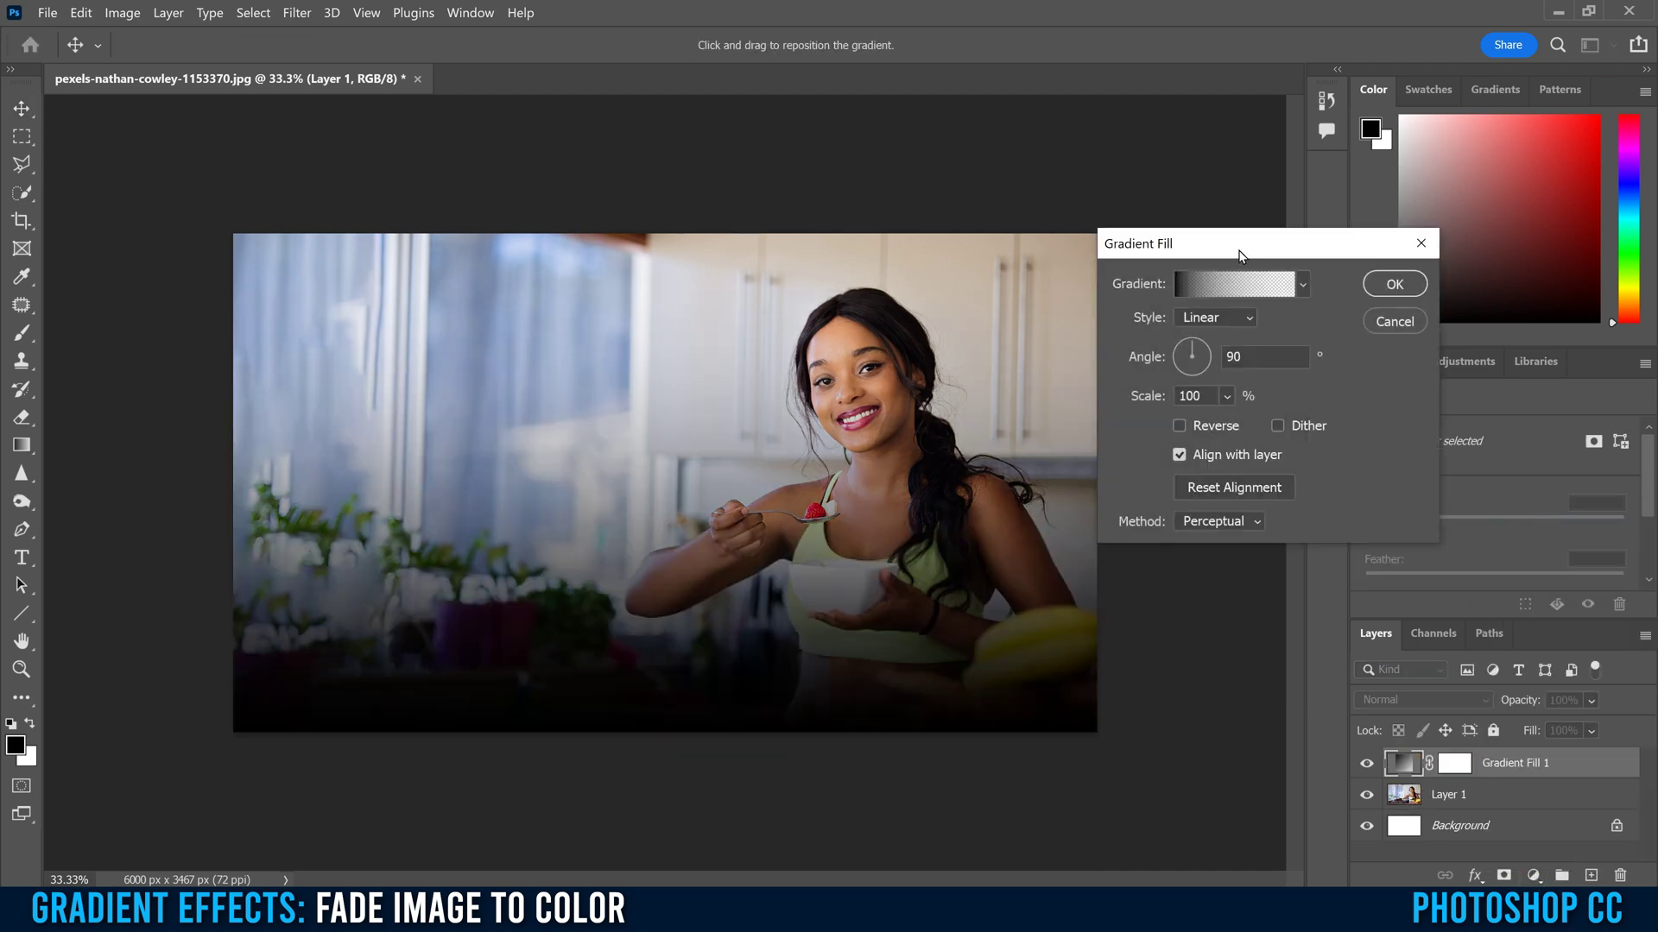
pyautogui.moveTo(1238, 254); pyautogui.dragTo(1127, 291)
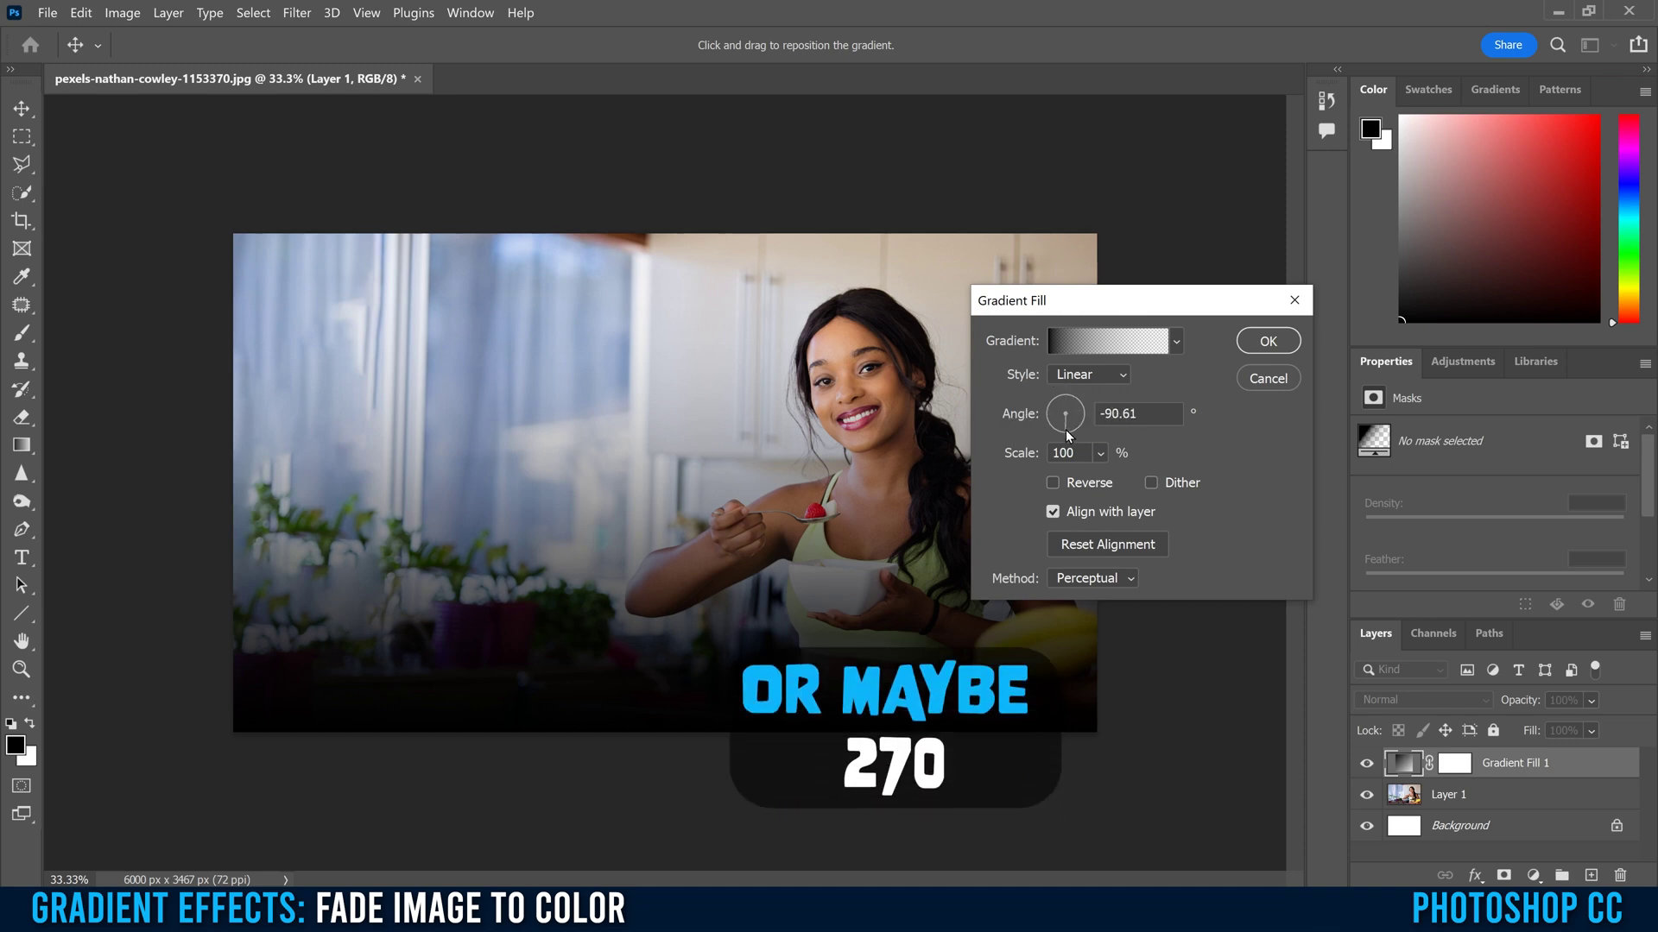
pyautogui.moveTo(1065, 428)
pyautogui.mouseDown()
pyautogui.moveTo(1048, 413)
pyautogui.moveTo(1086, 415)
pyautogui.mouseUp()
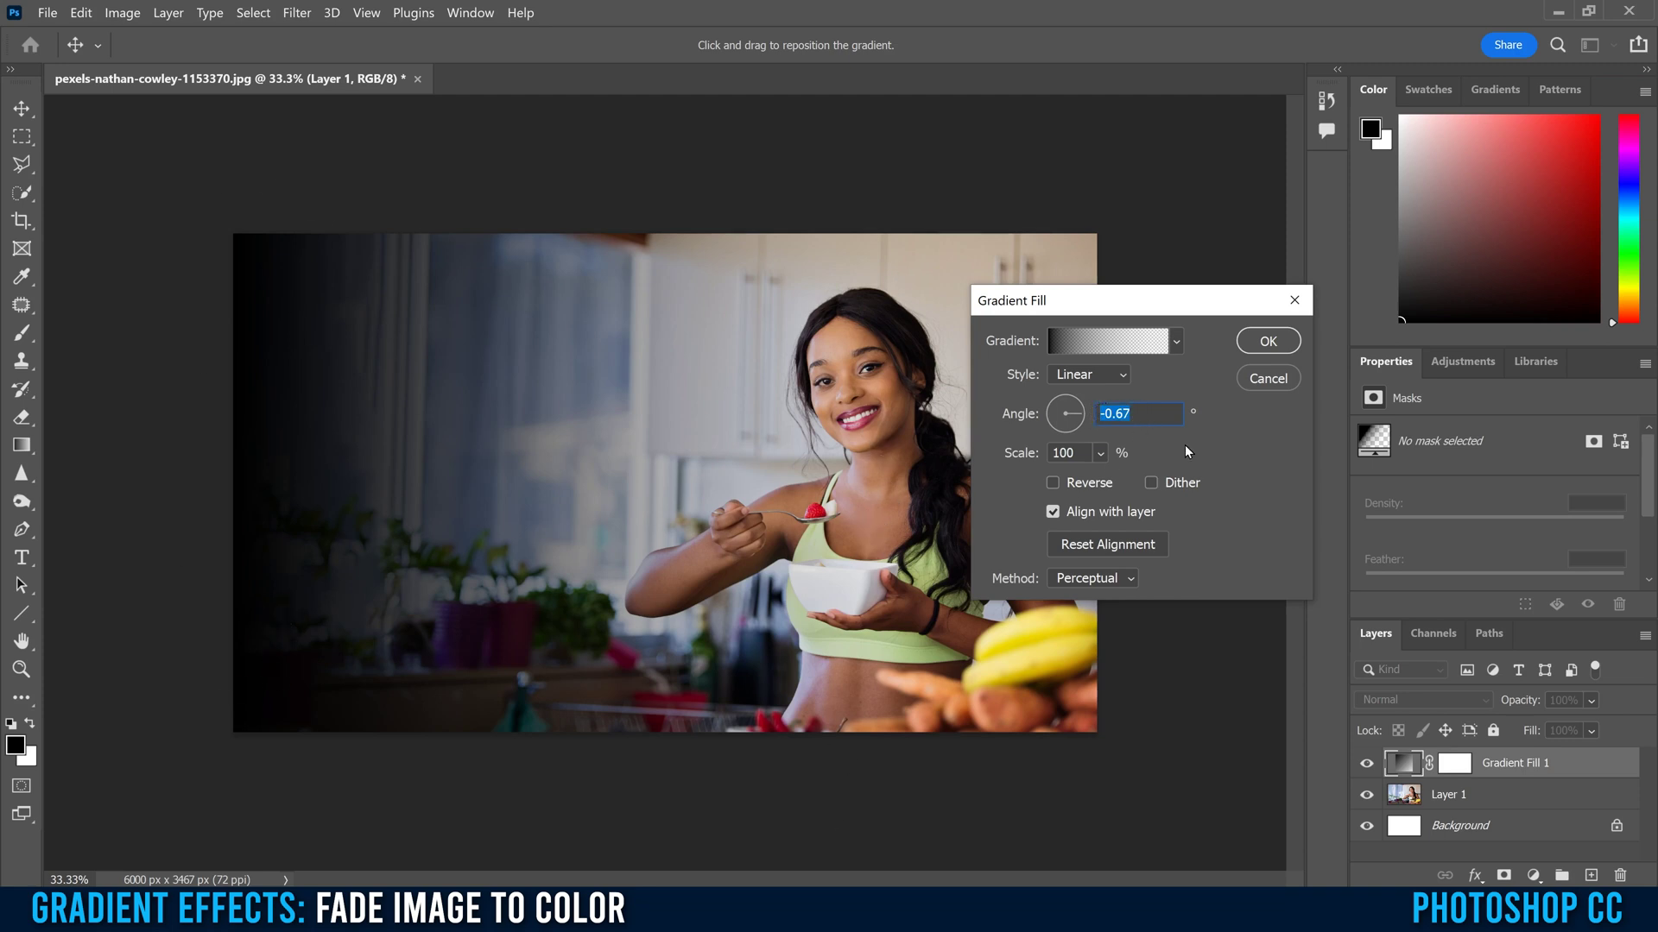
pyautogui.write('0')
# Delete the gradient's right colour stop, leaving a custom black-to-transparent gradient
pyautogui.click(1114, 346)
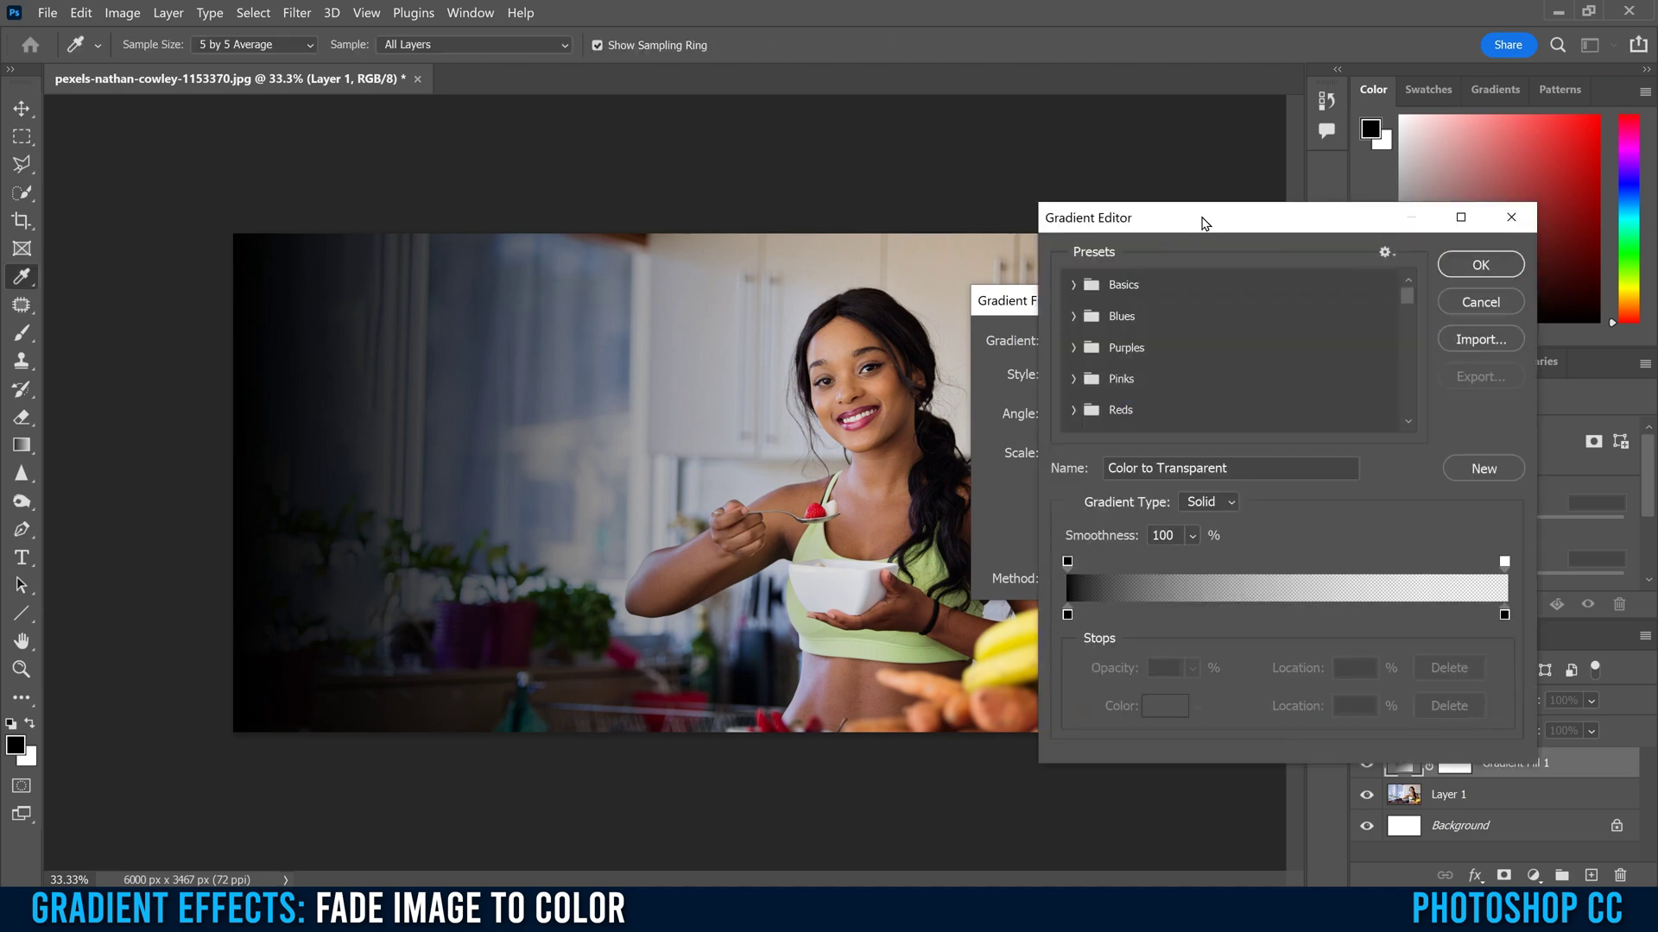
pyautogui.moveTo(1205, 223); pyautogui.dragTo(1155, 209)
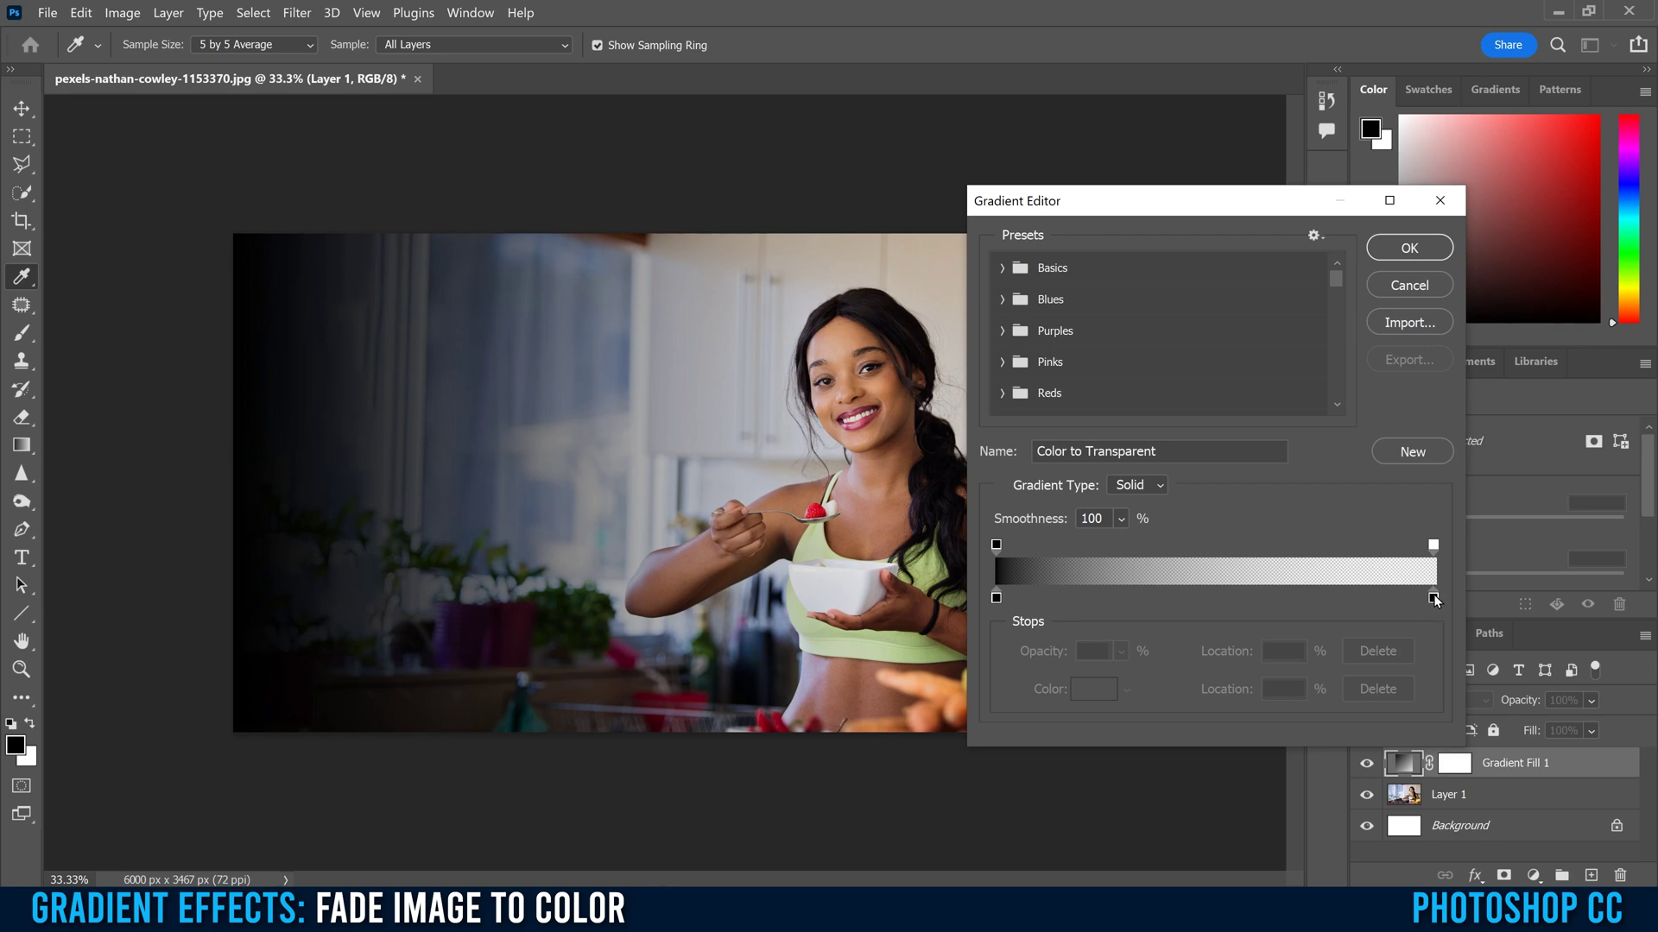
pyautogui.moveTo(1434, 597); pyautogui.dragTo(1453, 686)
pyautogui.click(1001, 268)
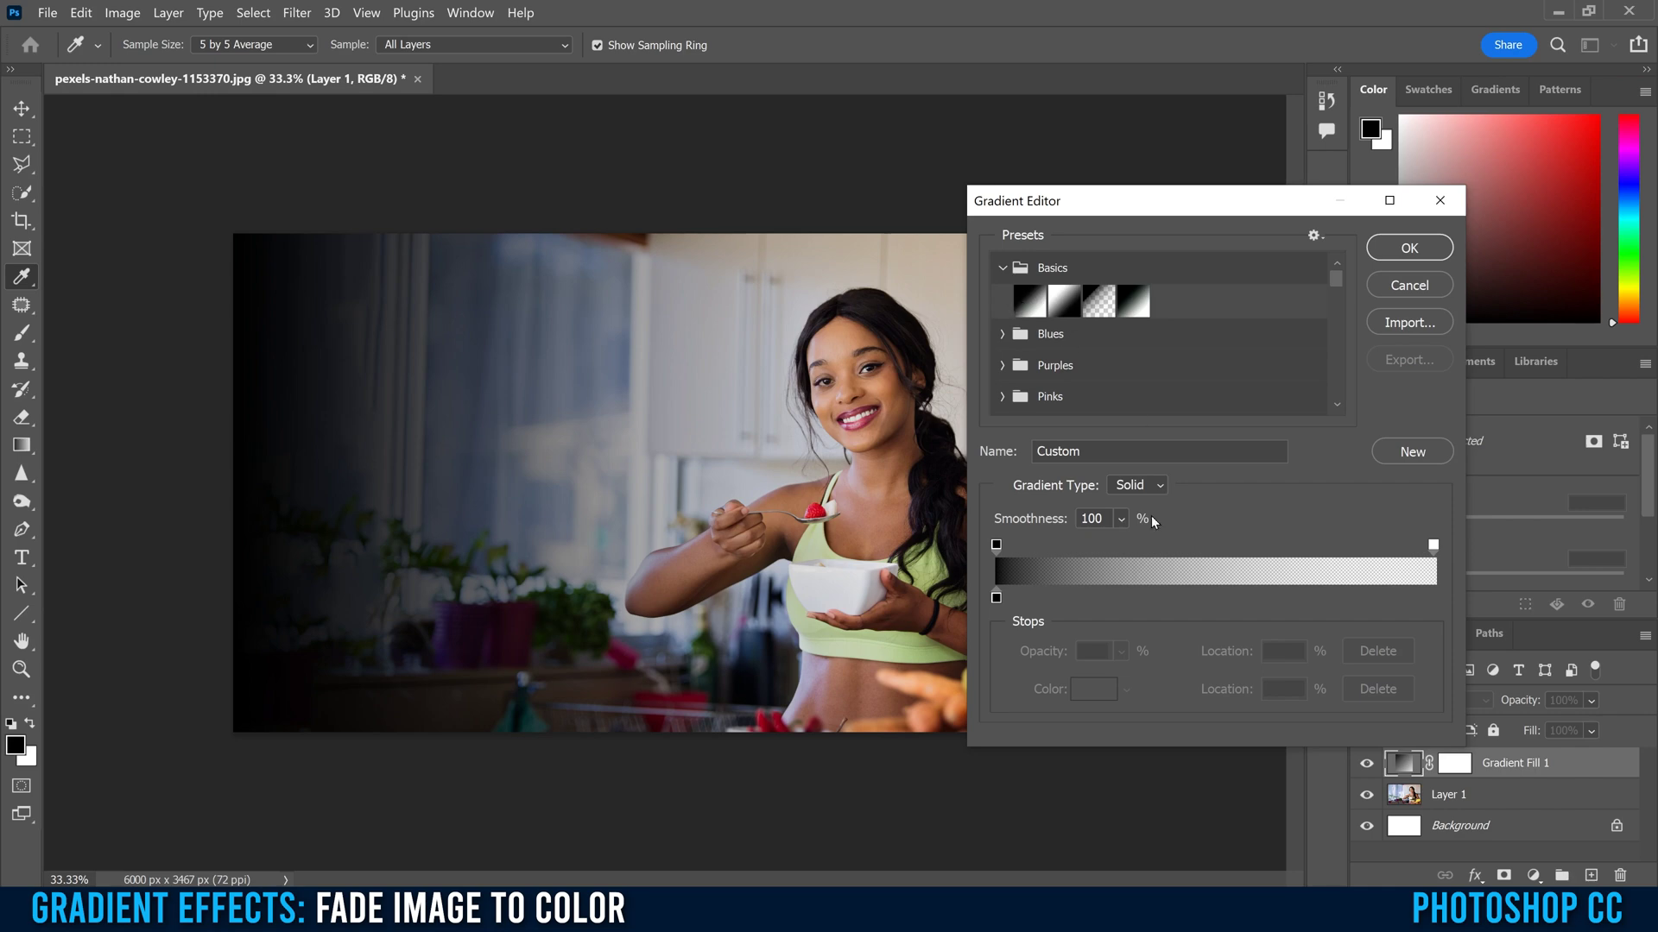
pyautogui.click(1002, 268)
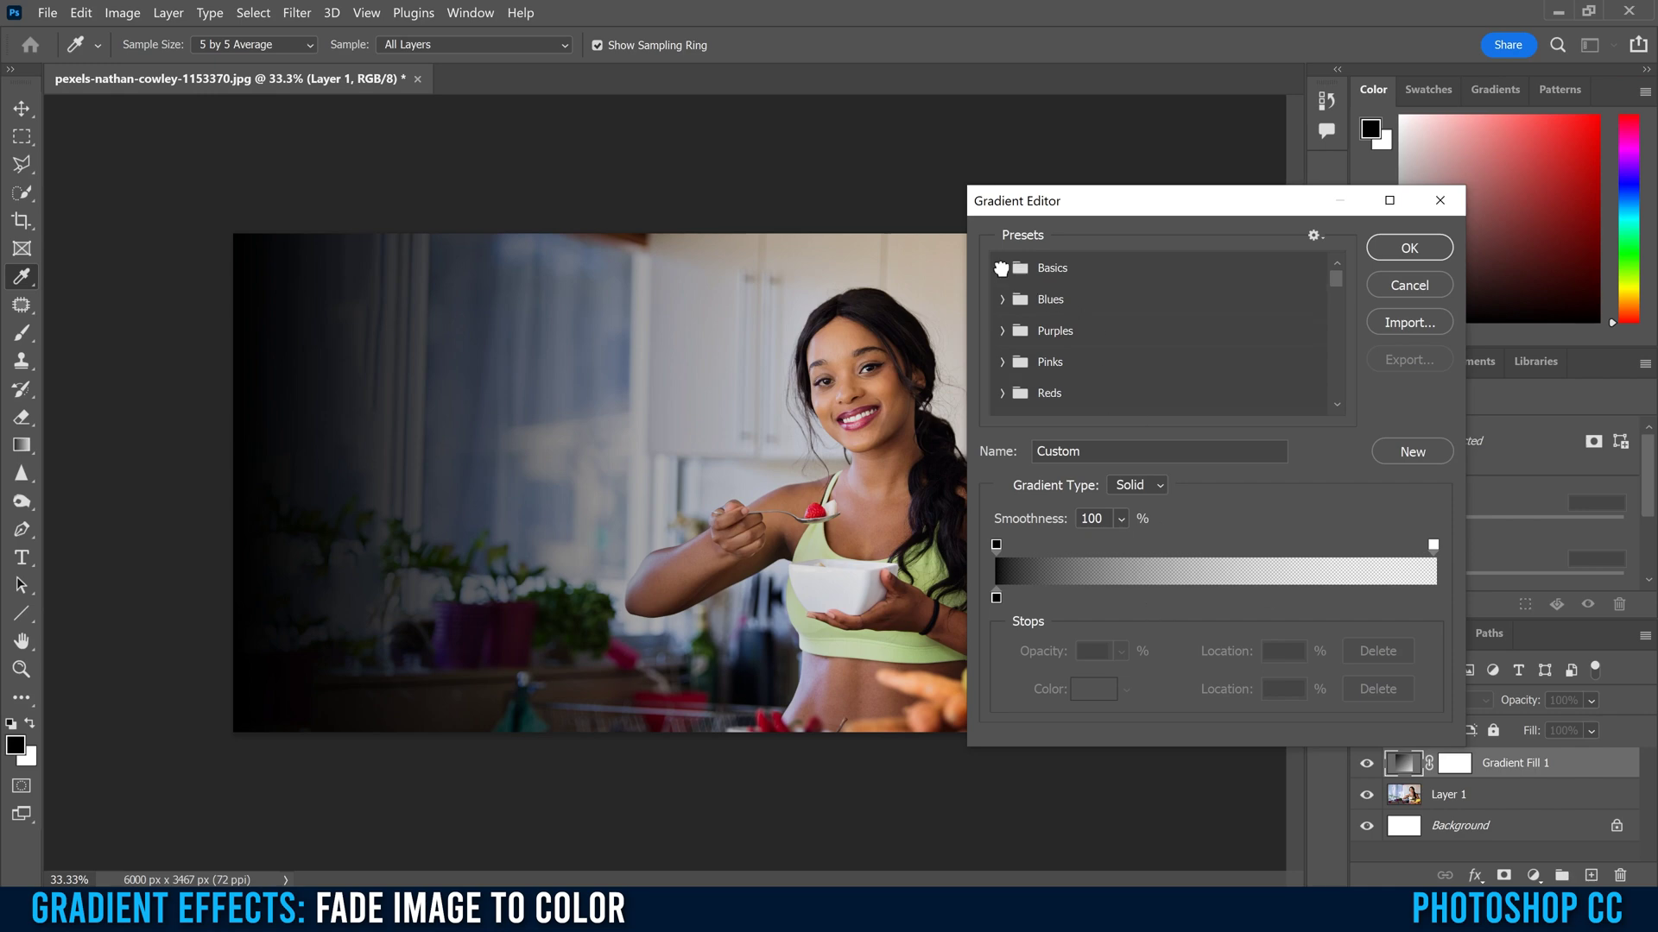
# Change the colour stop to pale green d3e2bc sampled from the woman's top
pyautogui.click(997, 598)
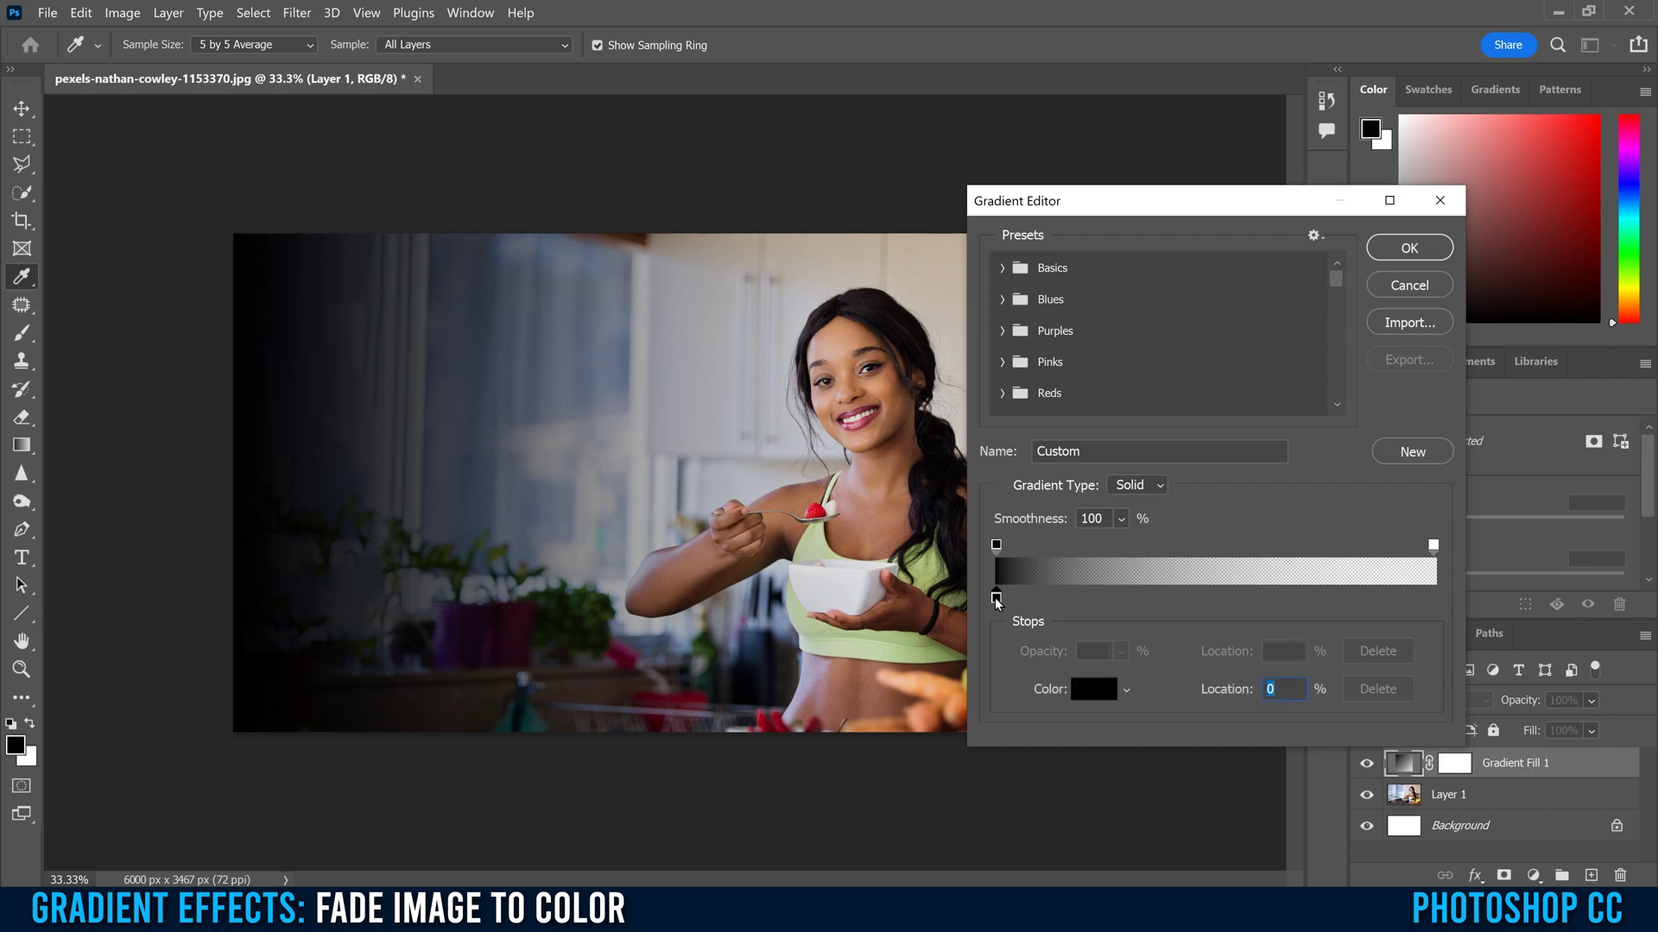
pyautogui.click(1090, 693)
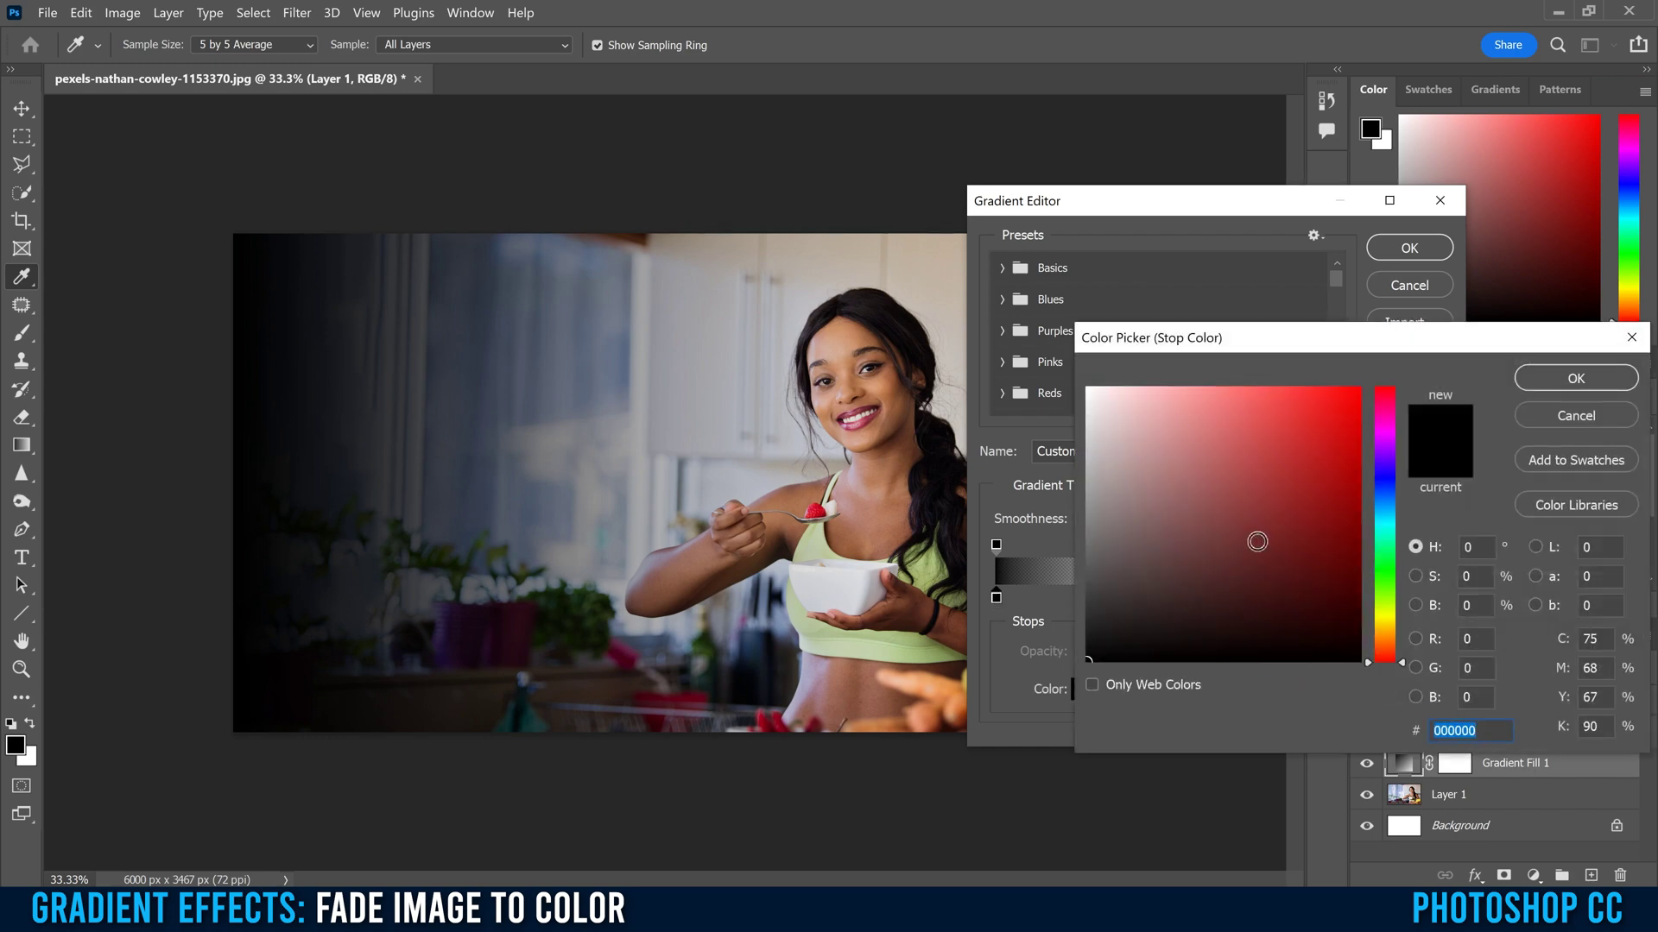
pyautogui.moveTo(1260, 618); pyautogui.dragTo(1303, 518)
pyautogui.moveTo(1385, 604); pyautogui.dragTo(1388, 435)
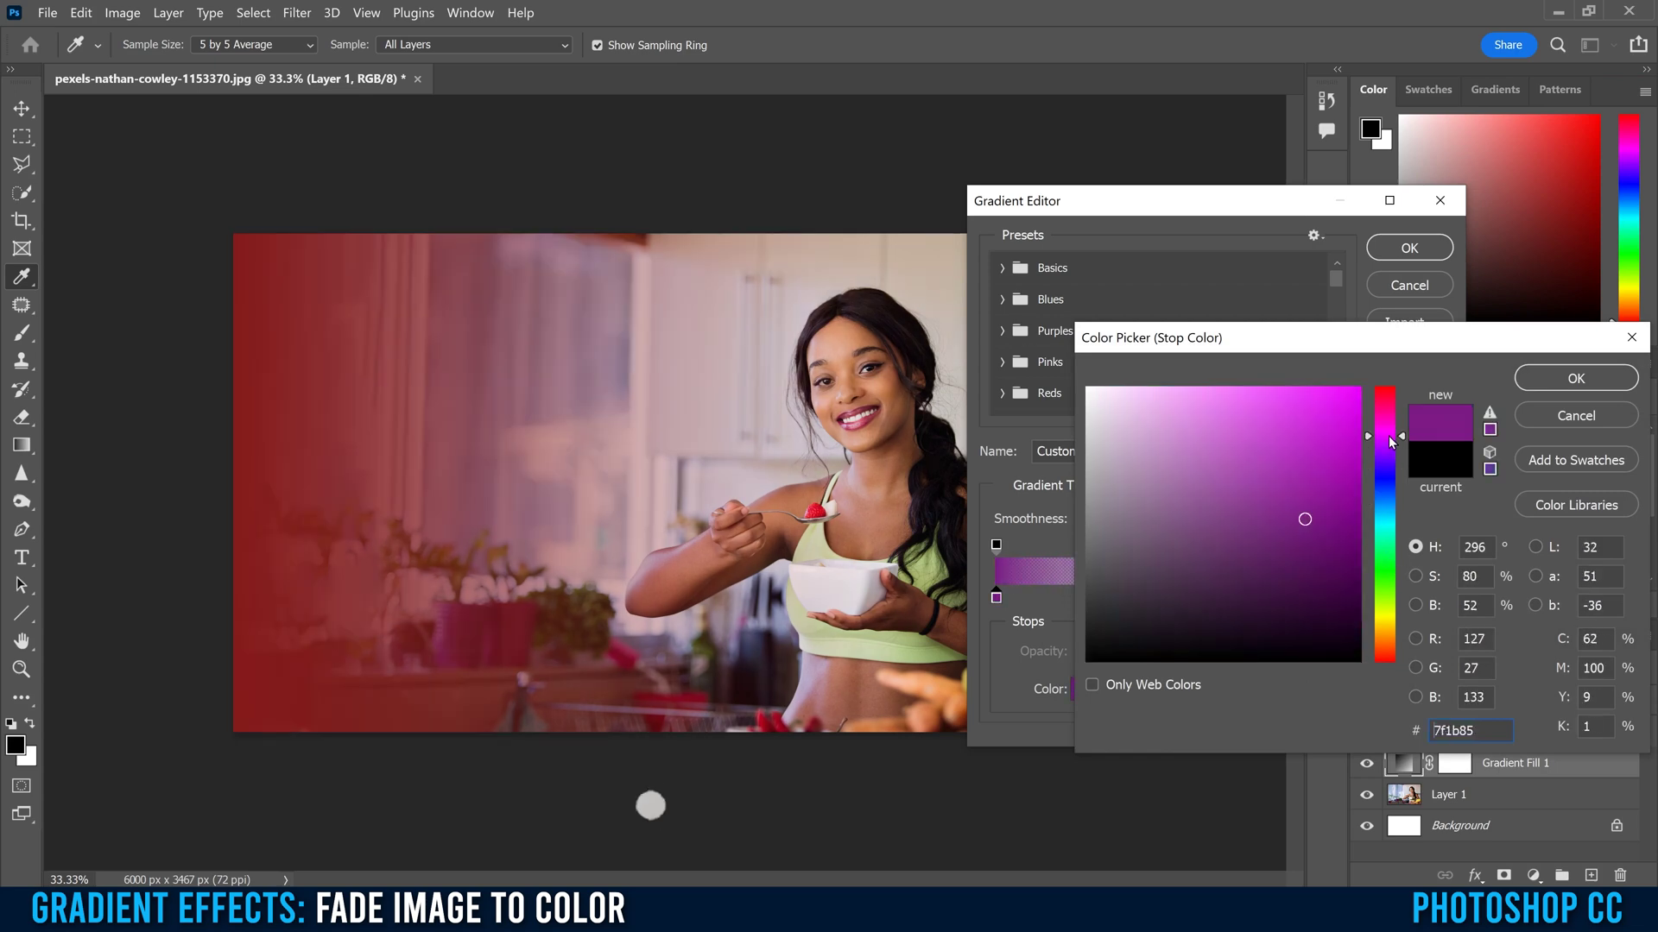
pyautogui.click(848, 654)
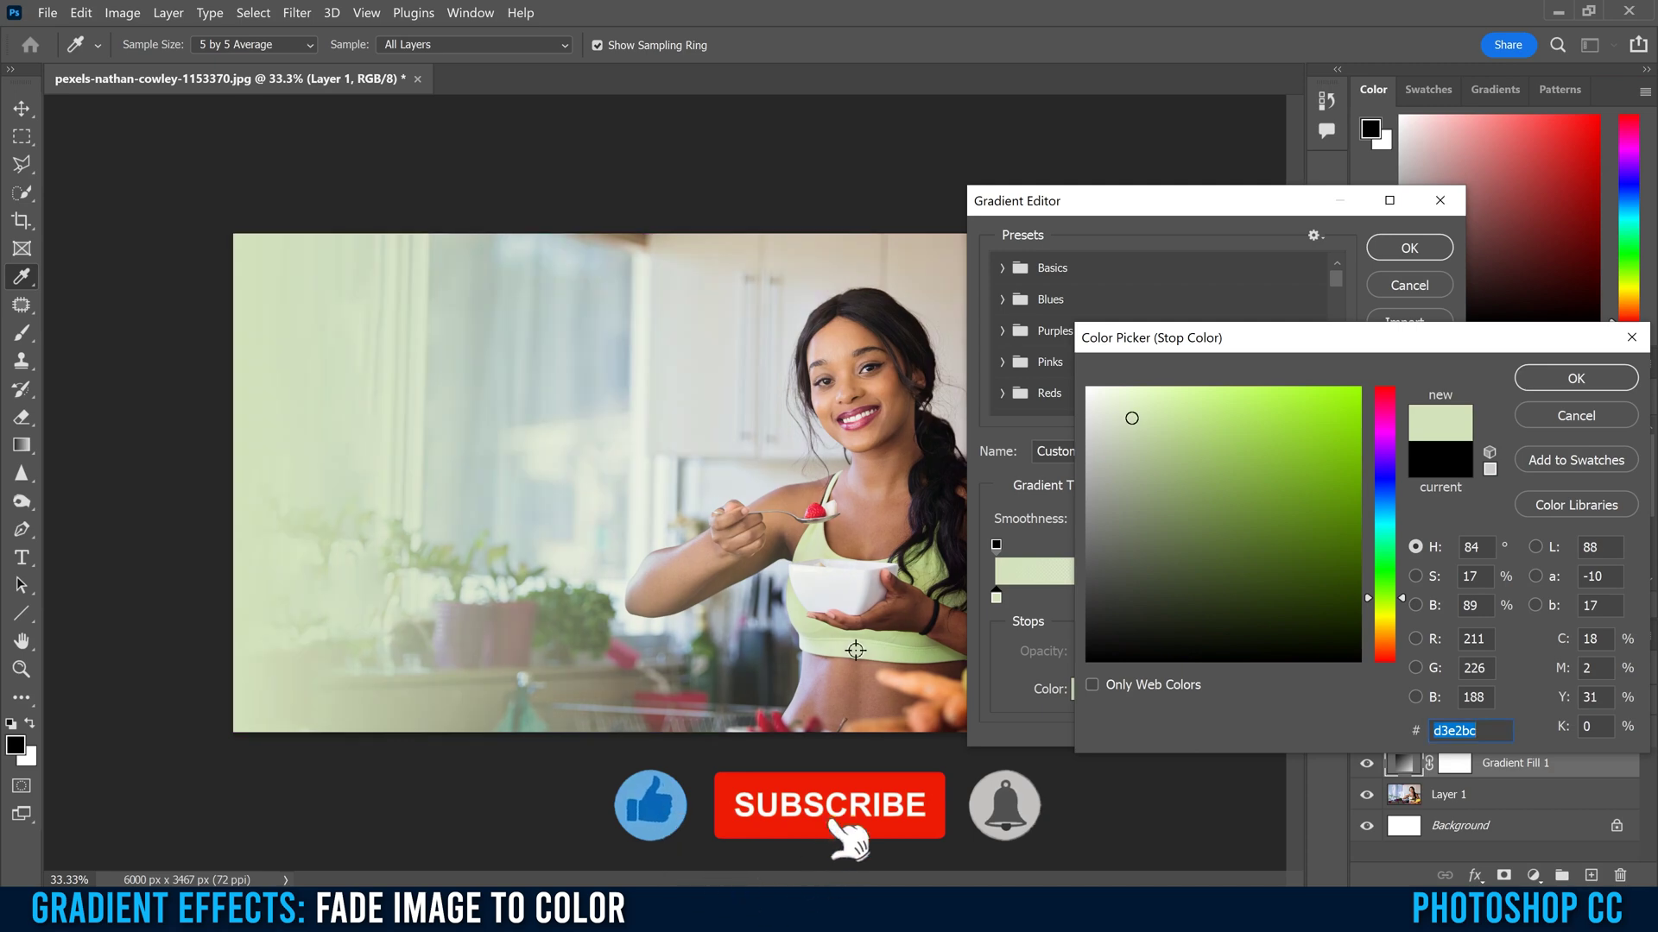
pyautogui.click(1562, 378)
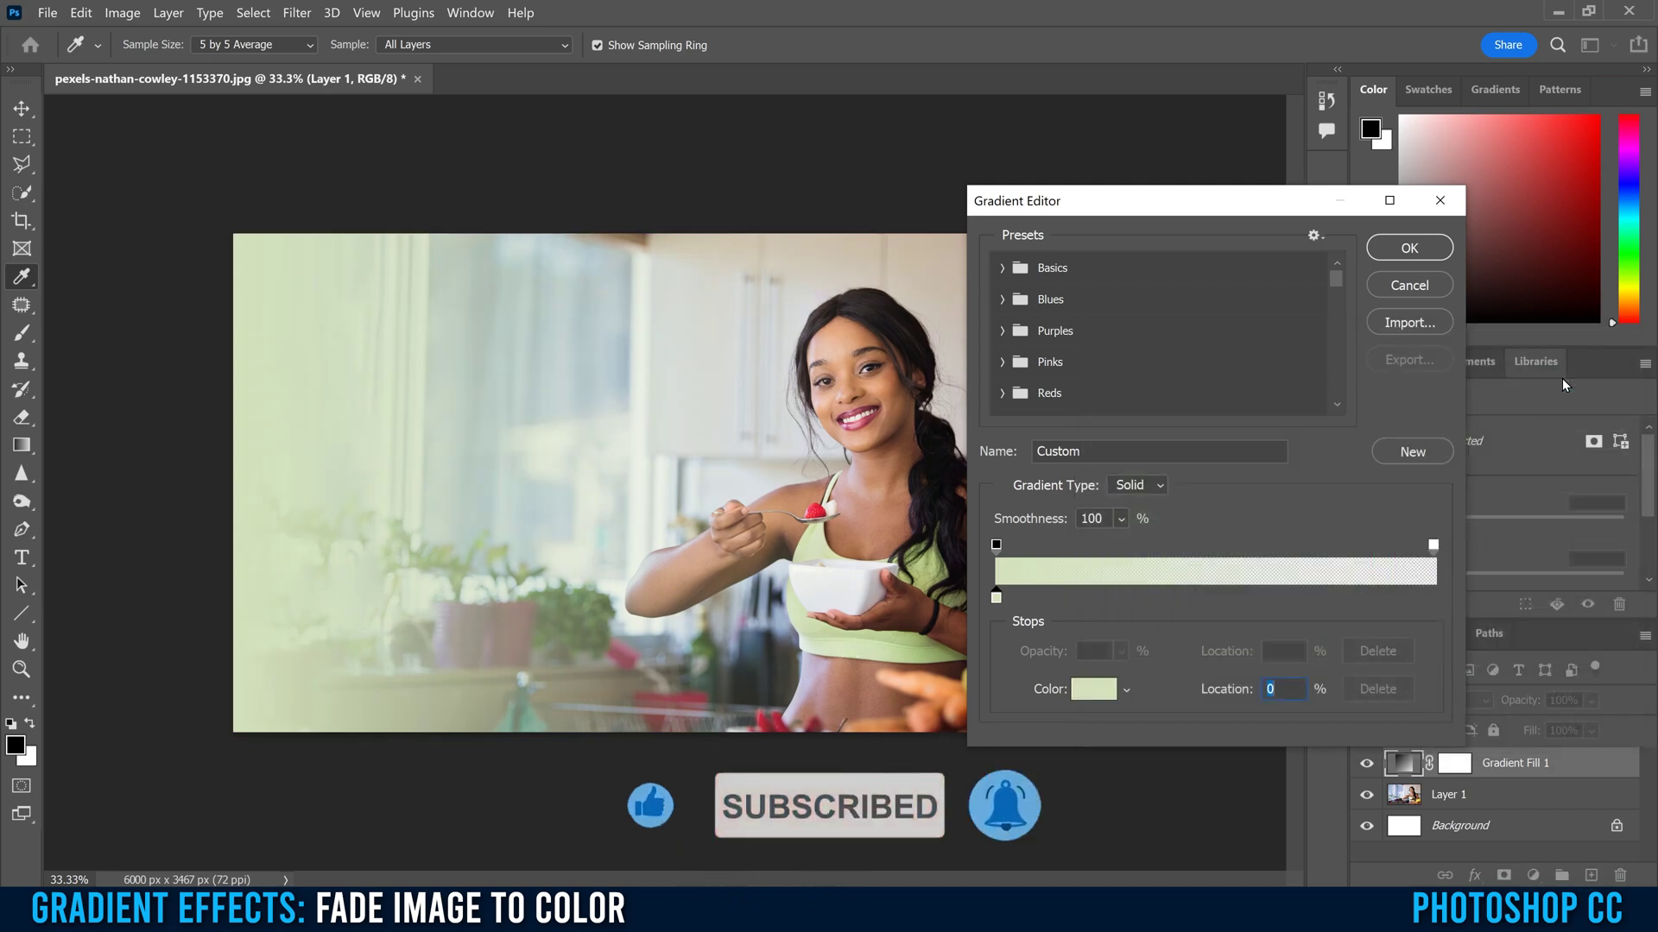
# Extend the solid green opacity stop toward the middle of the gradient
pyautogui.click(1433, 546)
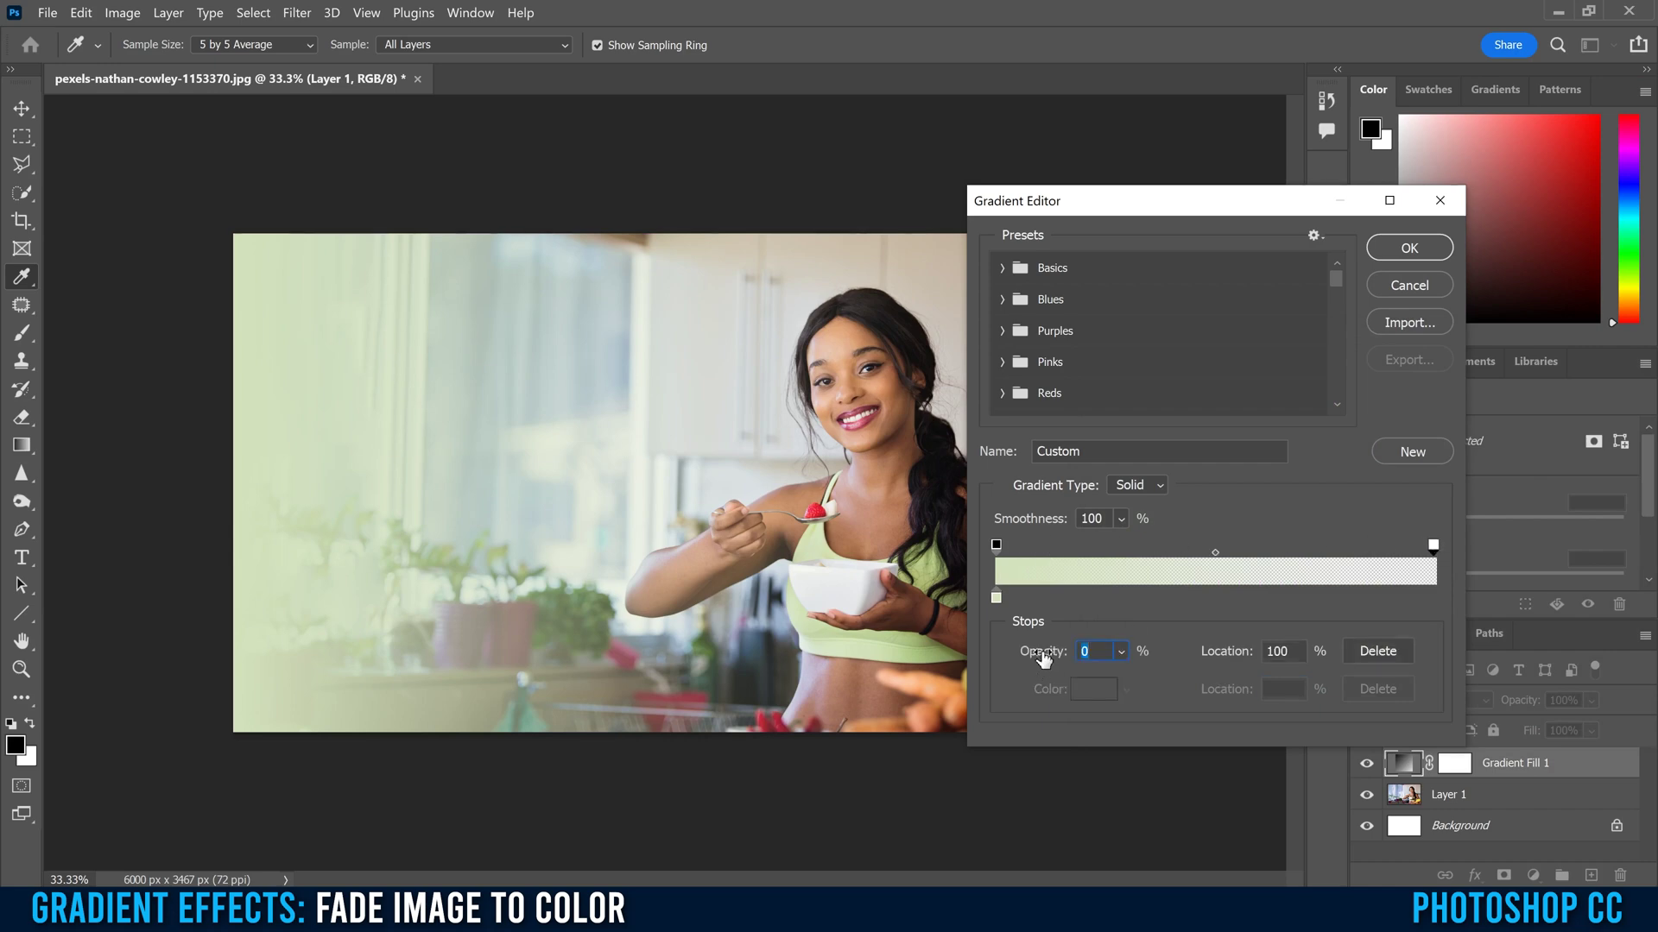
pyautogui.click(997, 547)
pyautogui.moveTo(1117, 211); pyautogui.dragTo(1290, 217)
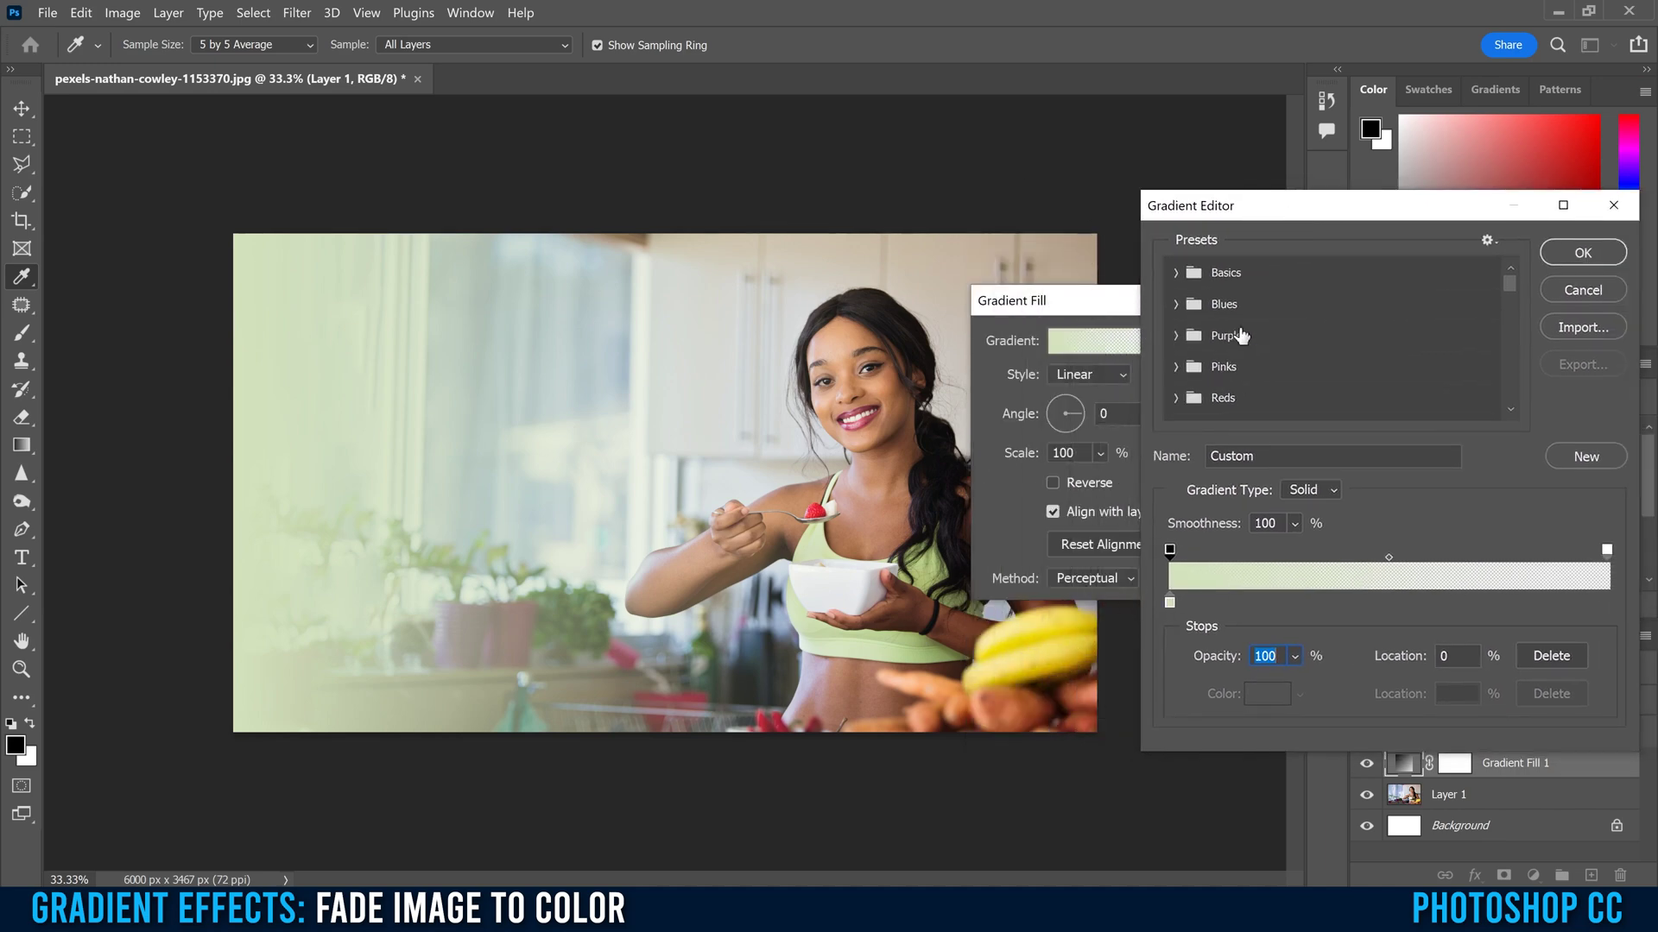
pyautogui.moveTo(1316, 208); pyautogui.dragTo(1113, 202)
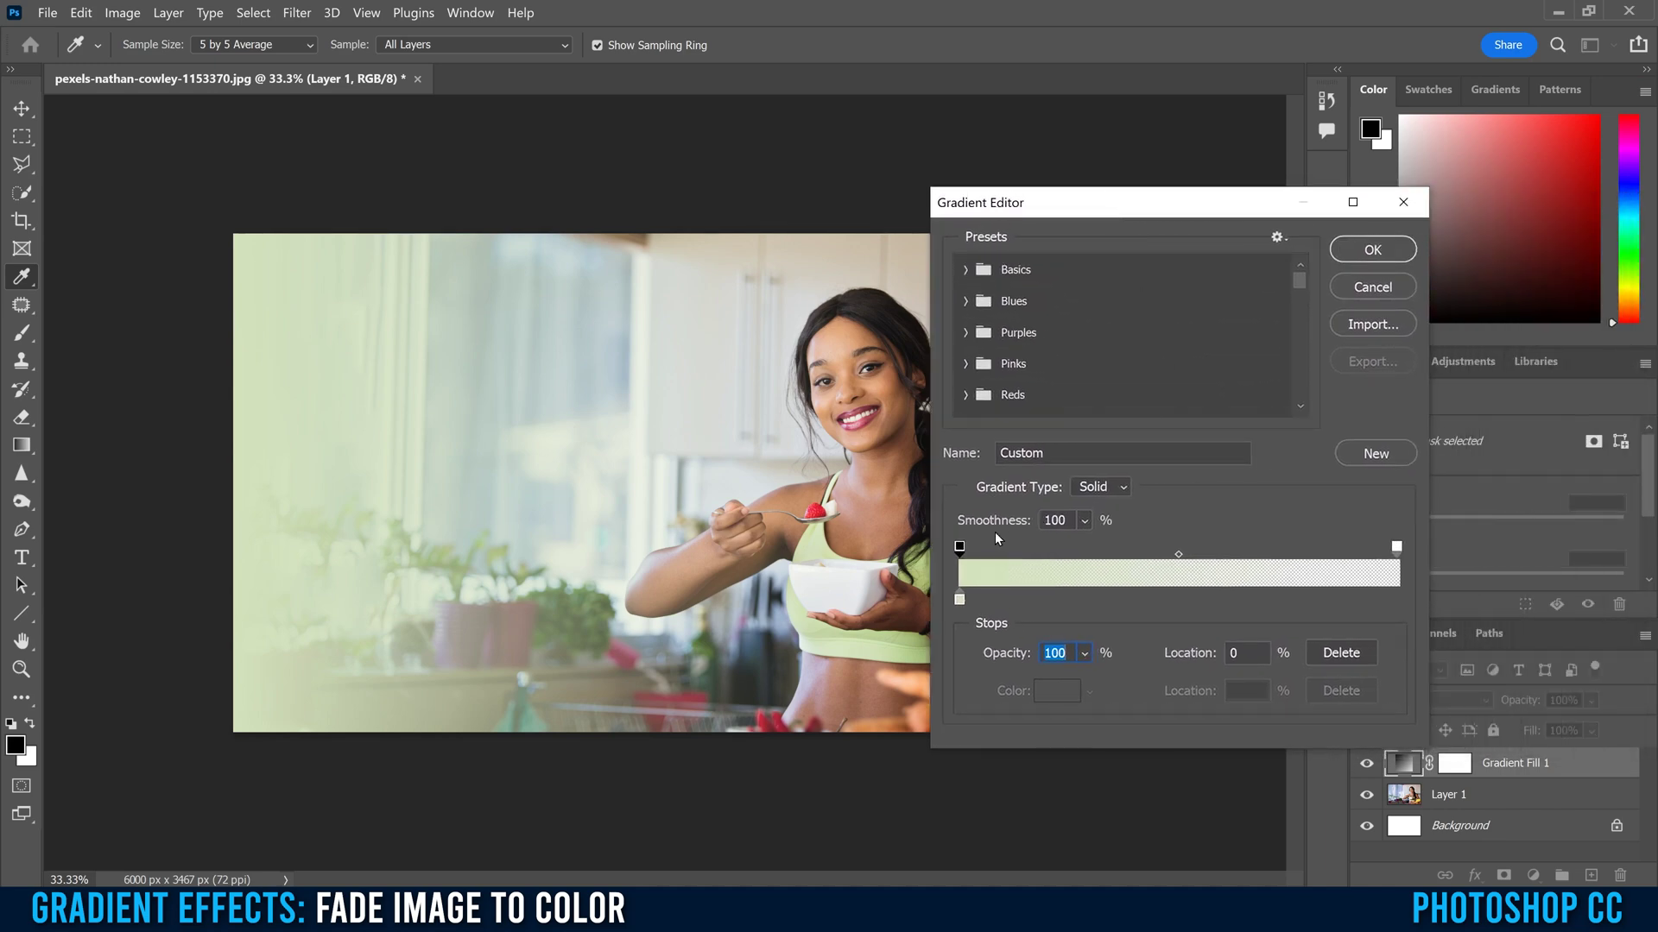
pyautogui.moveTo(961, 549); pyautogui.dragTo(1176, 546)
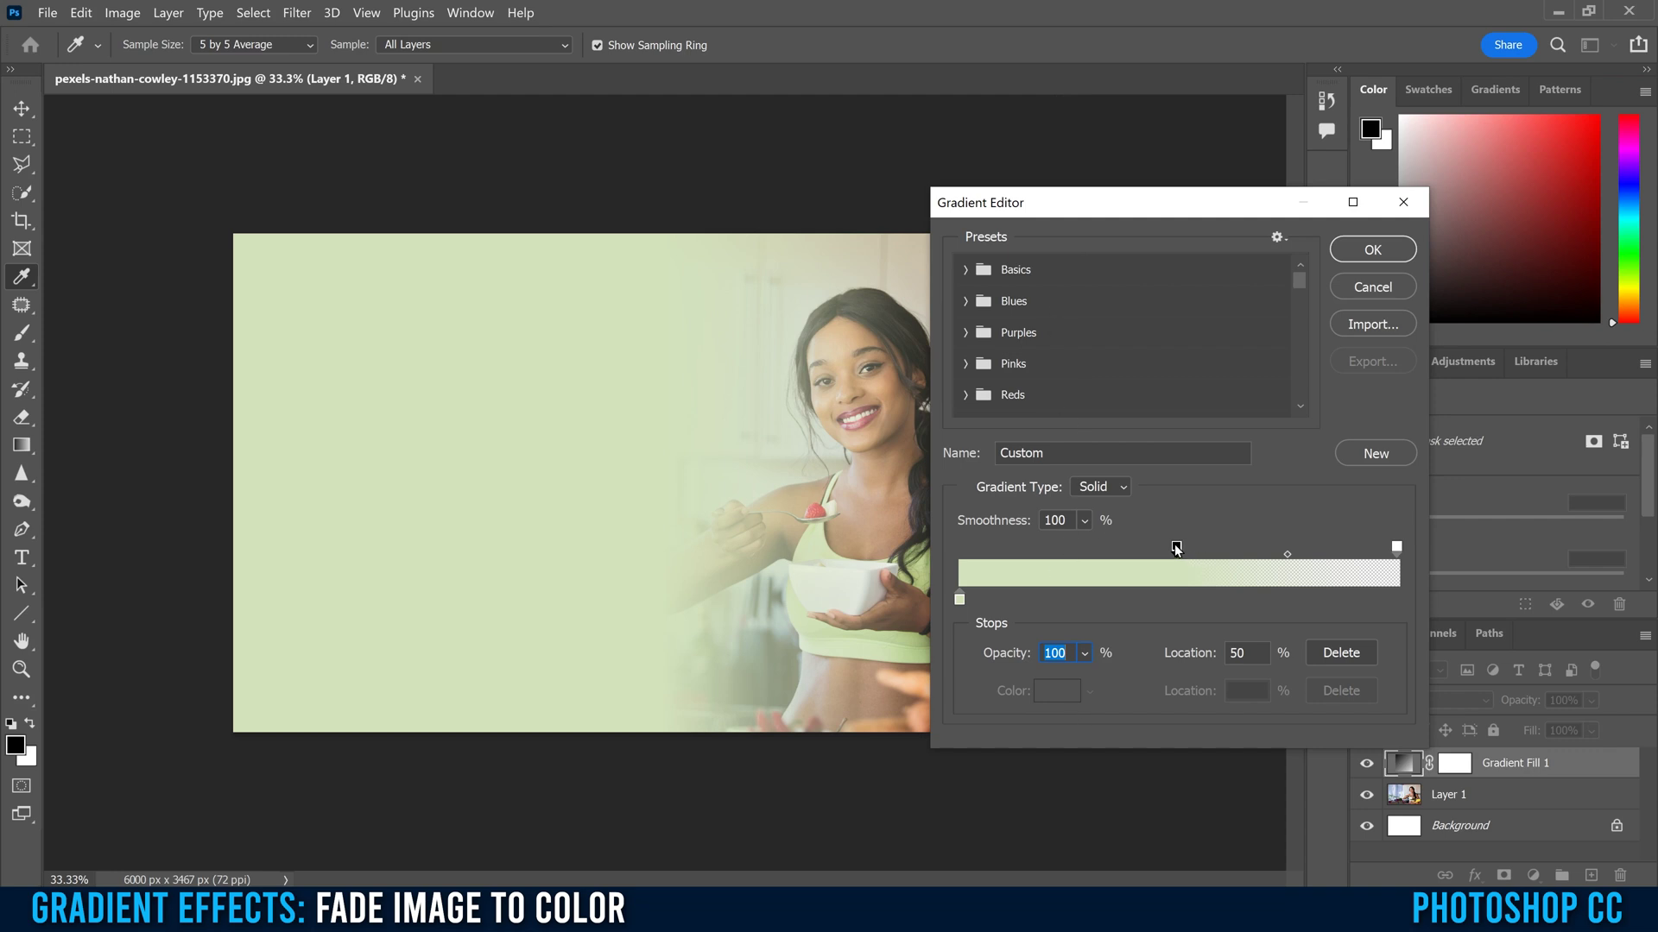
# Place the solid stop near 26% and the transparent stop at 68%, then accept the gradient
pyautogui.moveTo(1176, 549); pyautogui.dragTo(1096, 550)
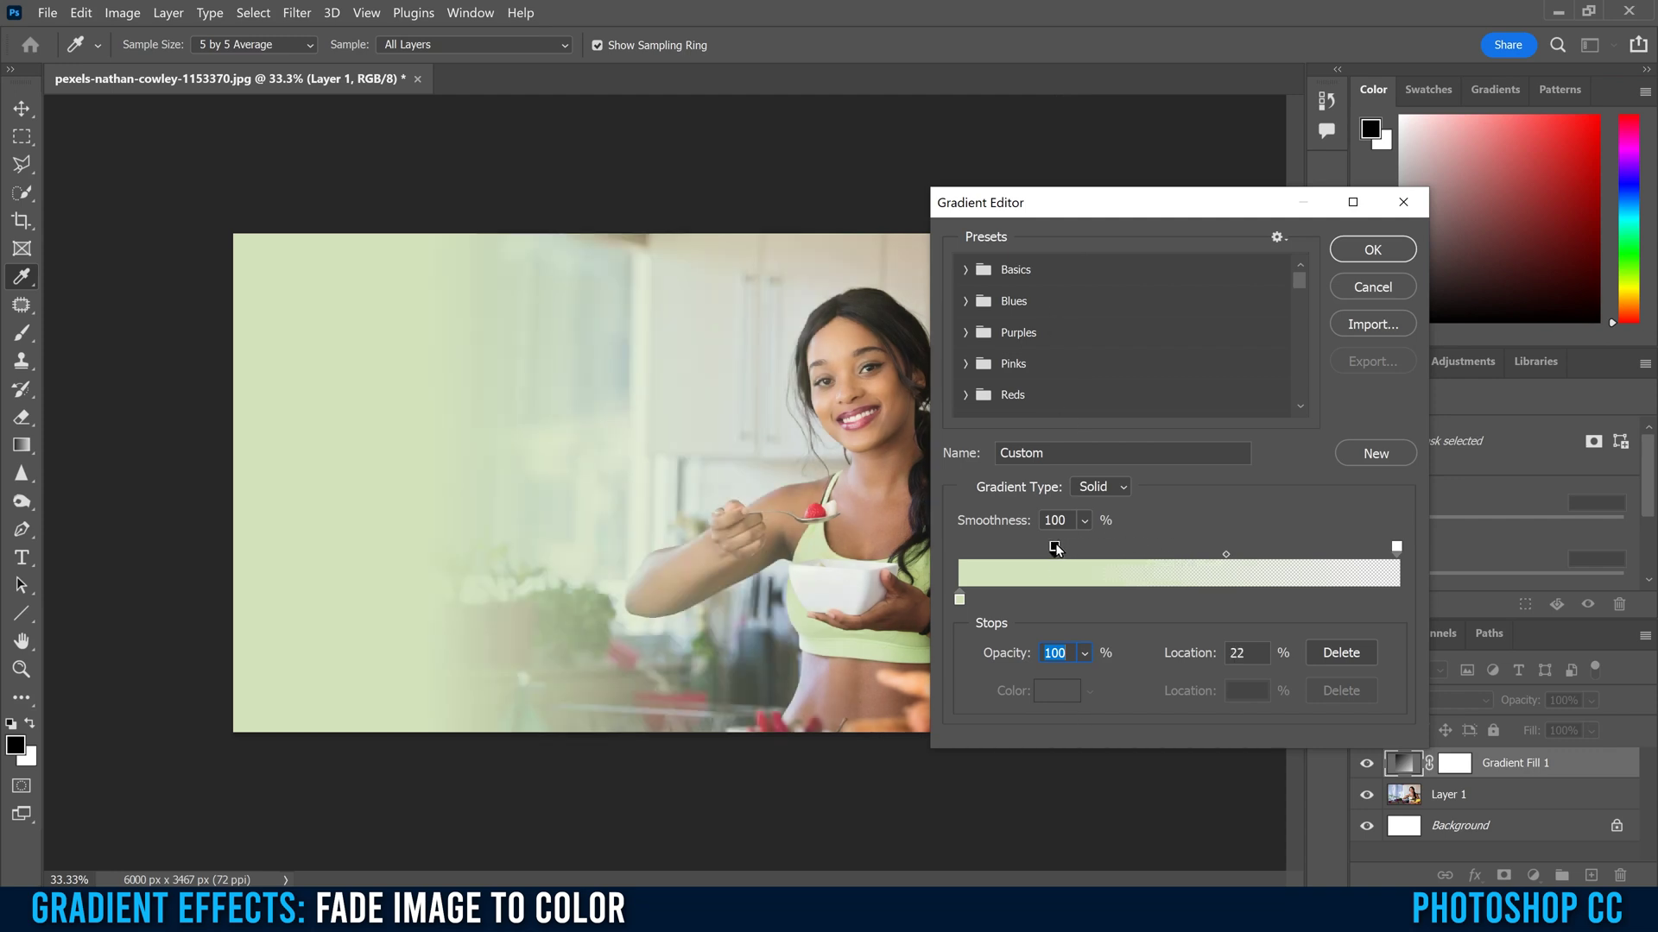
pyautogui.moveTo(1396, 547)
pyautogui.mouseDown()
pyautogui.moveTo(1217, 545)
pyautogui.moveTo(1391, 544)
pyautogui.mouseUp()
pyautogui.moveTo(1383, 547); pyautogui.dragTo(1235, 557)
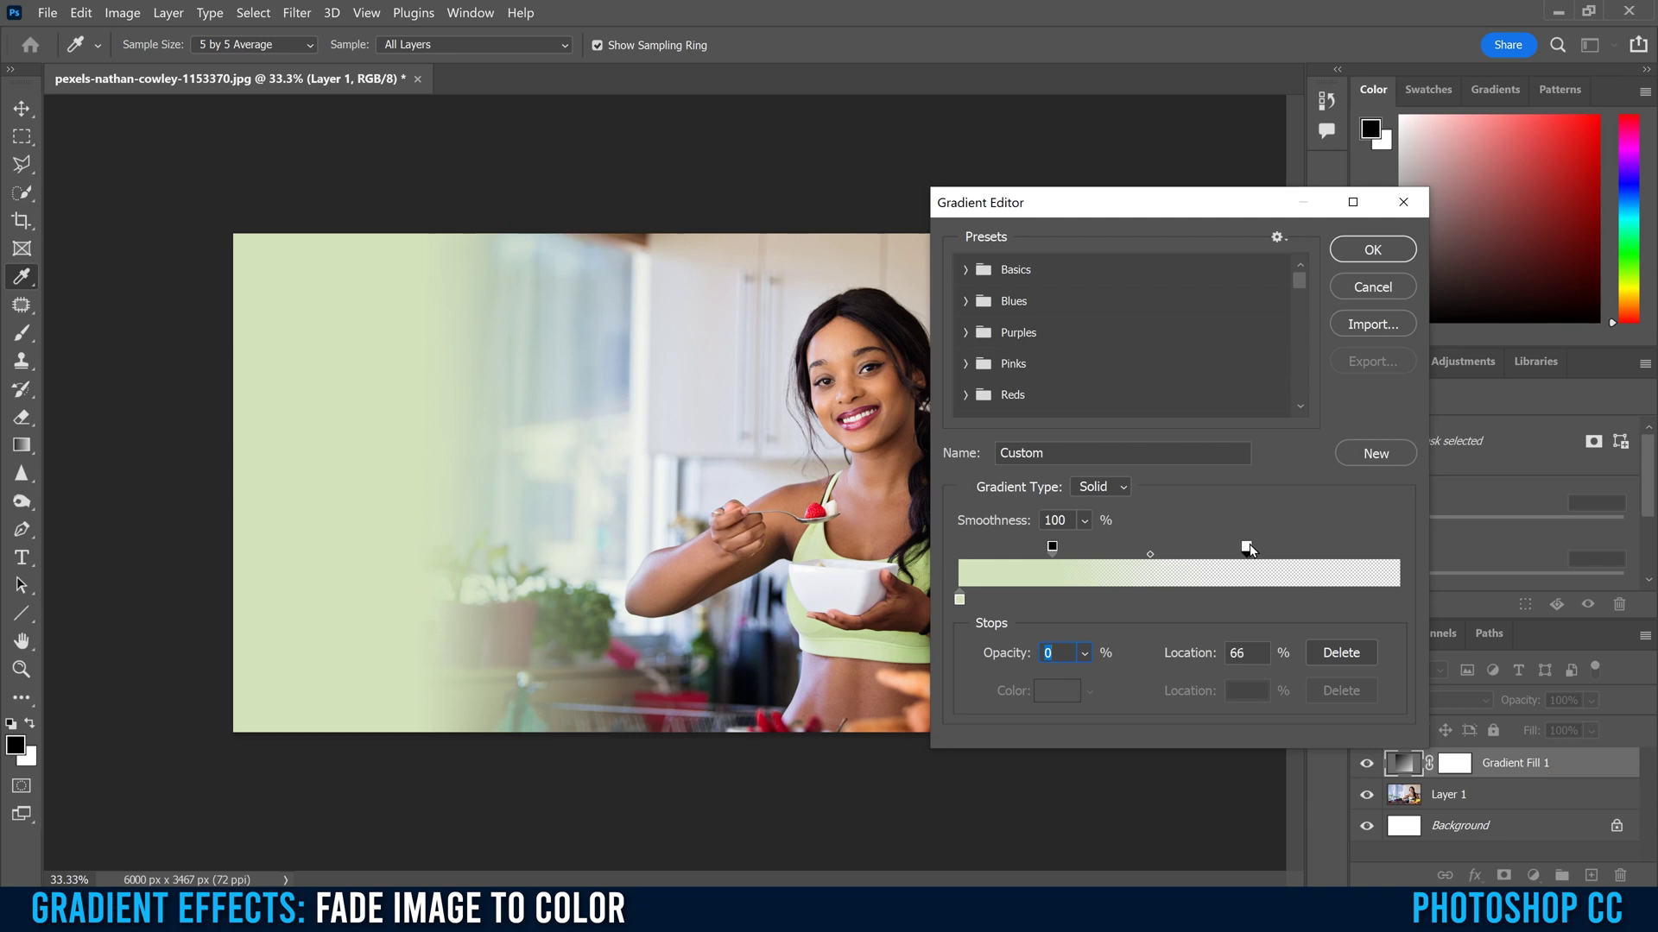
pyautogui.moveTo(1249, 550); pyautogui.dragTo(1259, 550)
pyautogui.moveTo(1052, 551); pyautogui.dragTo(1079, 554)
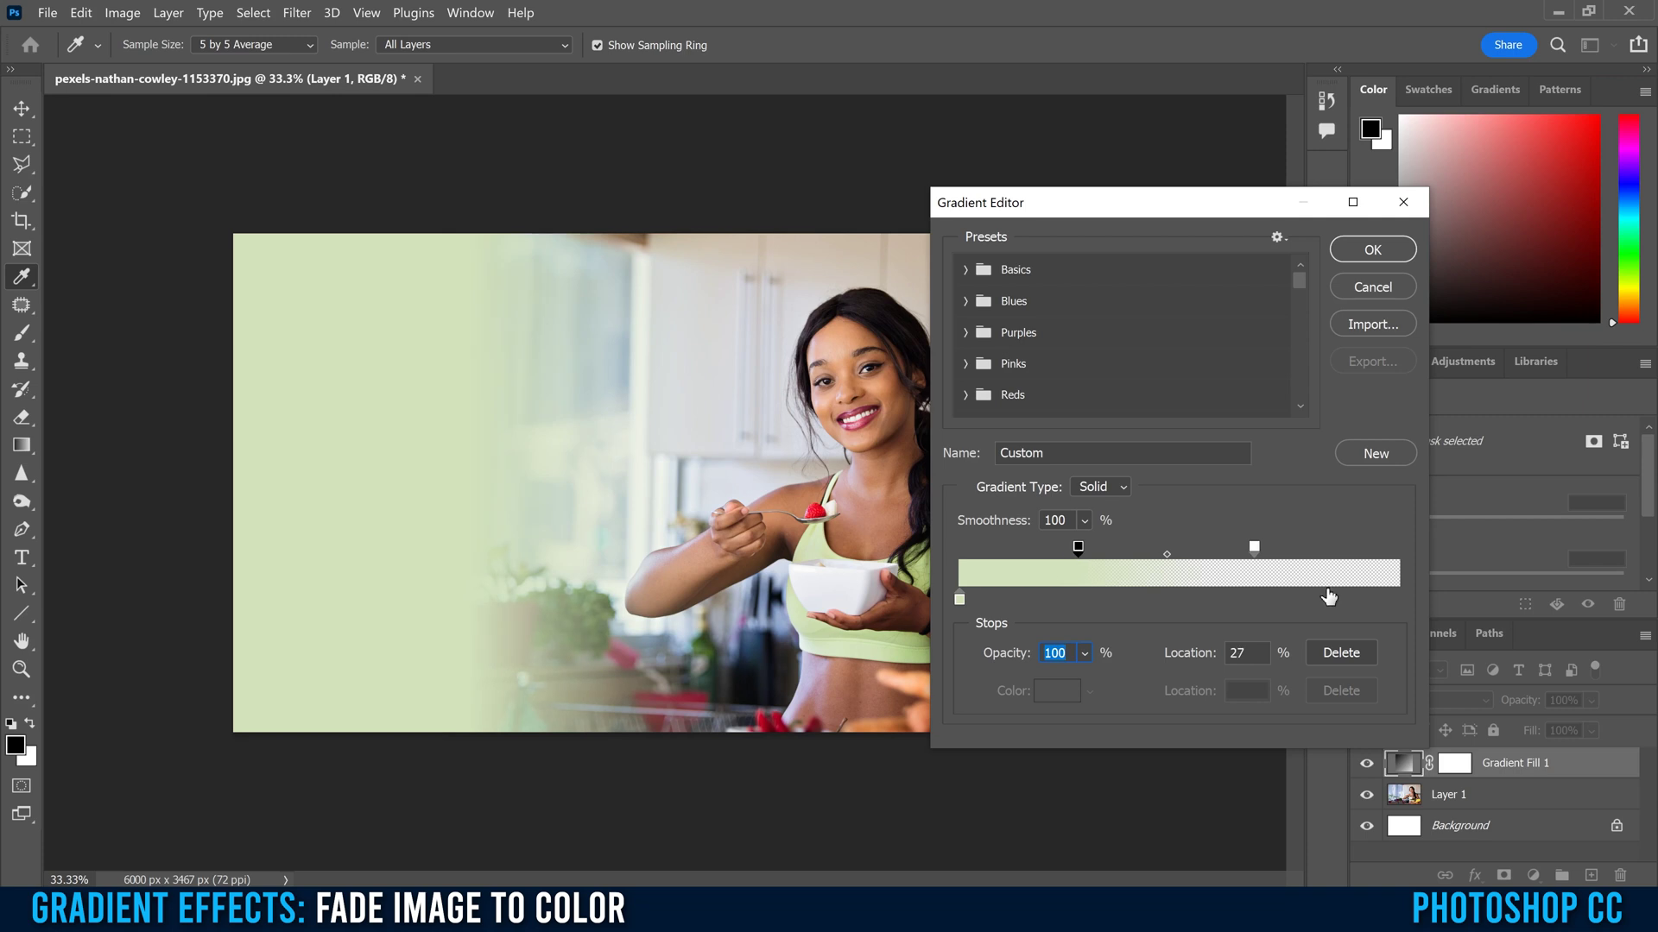
pyautogui.click(1372, 250)
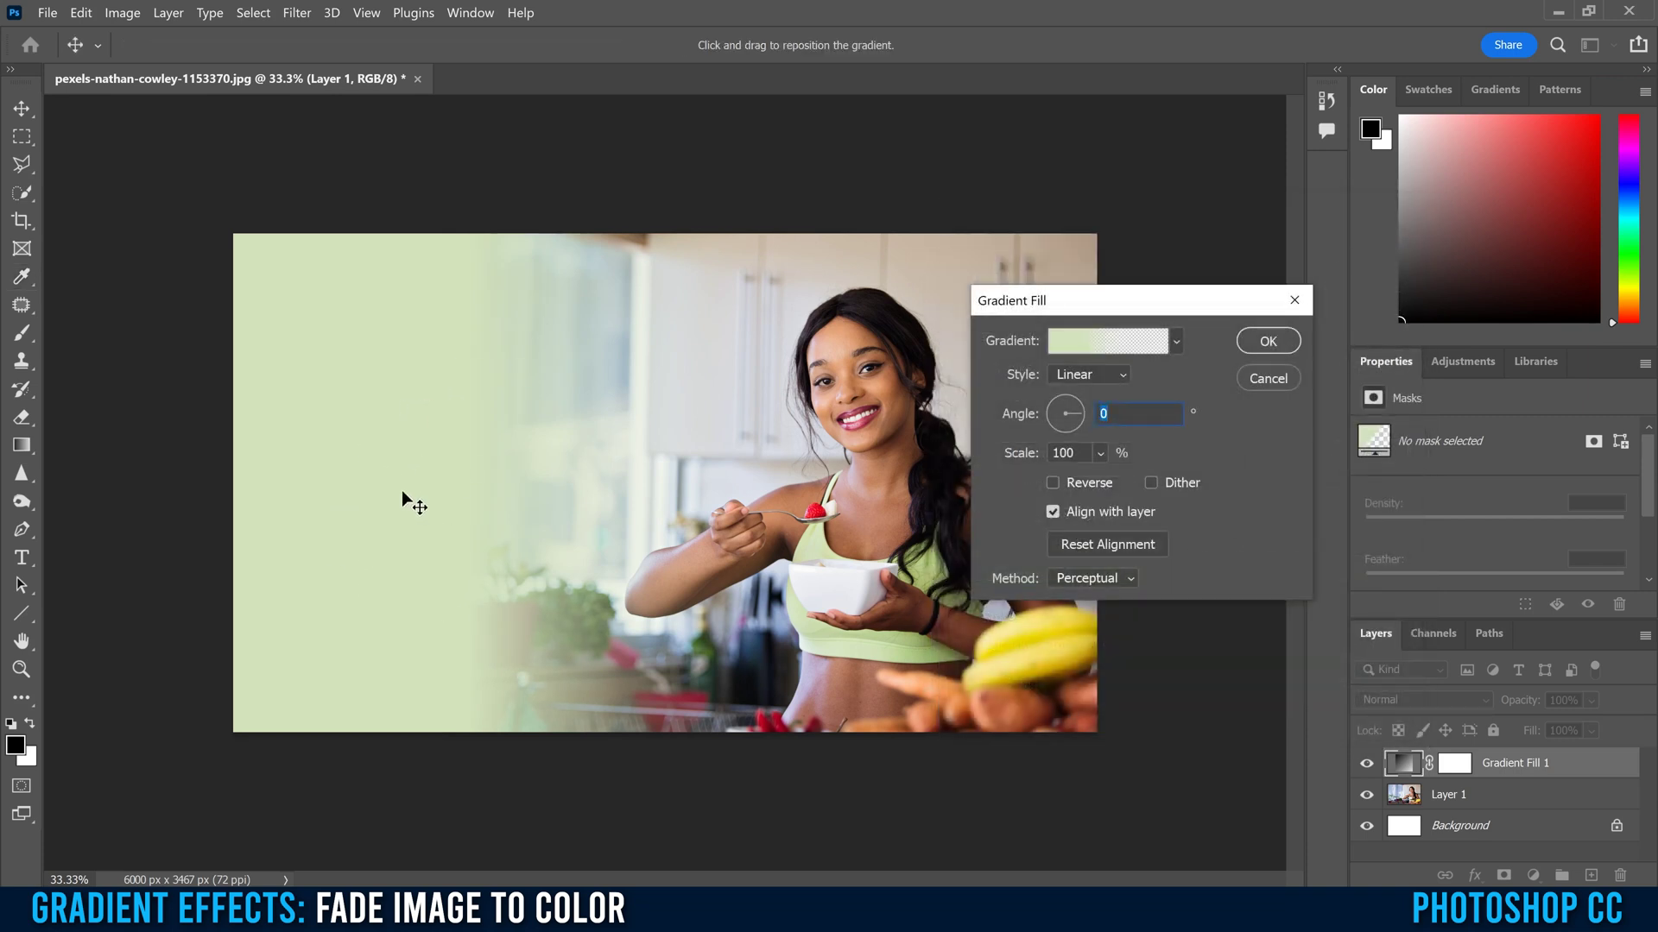
# Slide the green gradient right, set its scale to about 123%, and apply the fill
pyautogui.moveTo(371, 466); pyautogui.dragTo(431, 459)
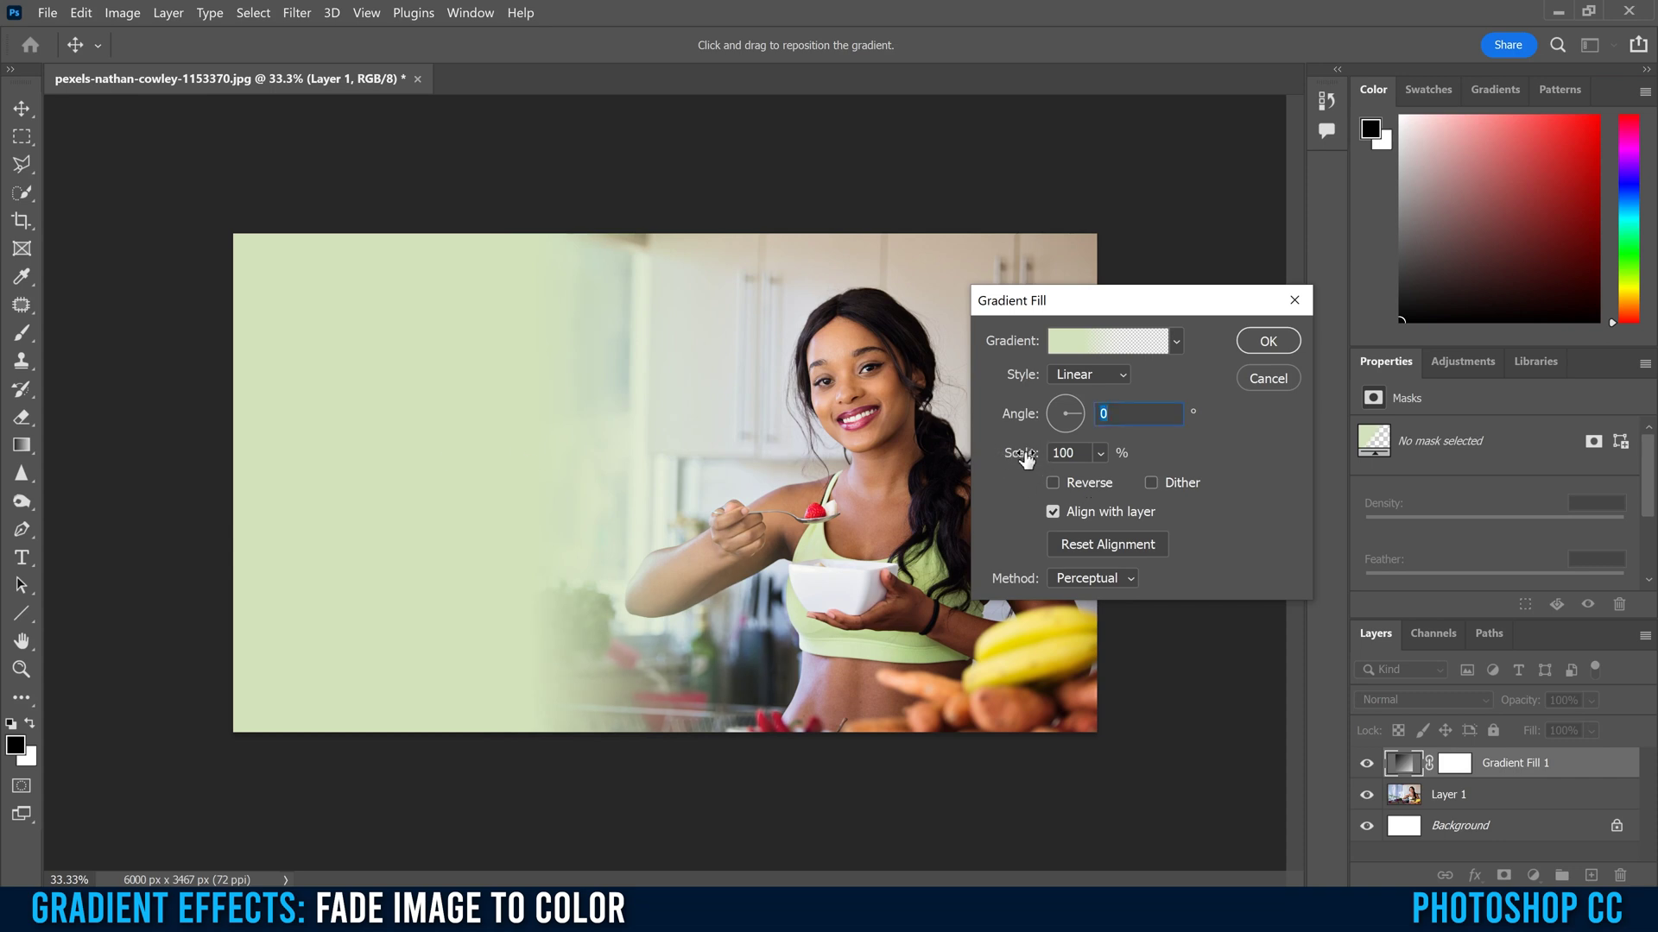
pyautogui.moveTo(1025, 458); pyautogui.dragTo(860, 457)
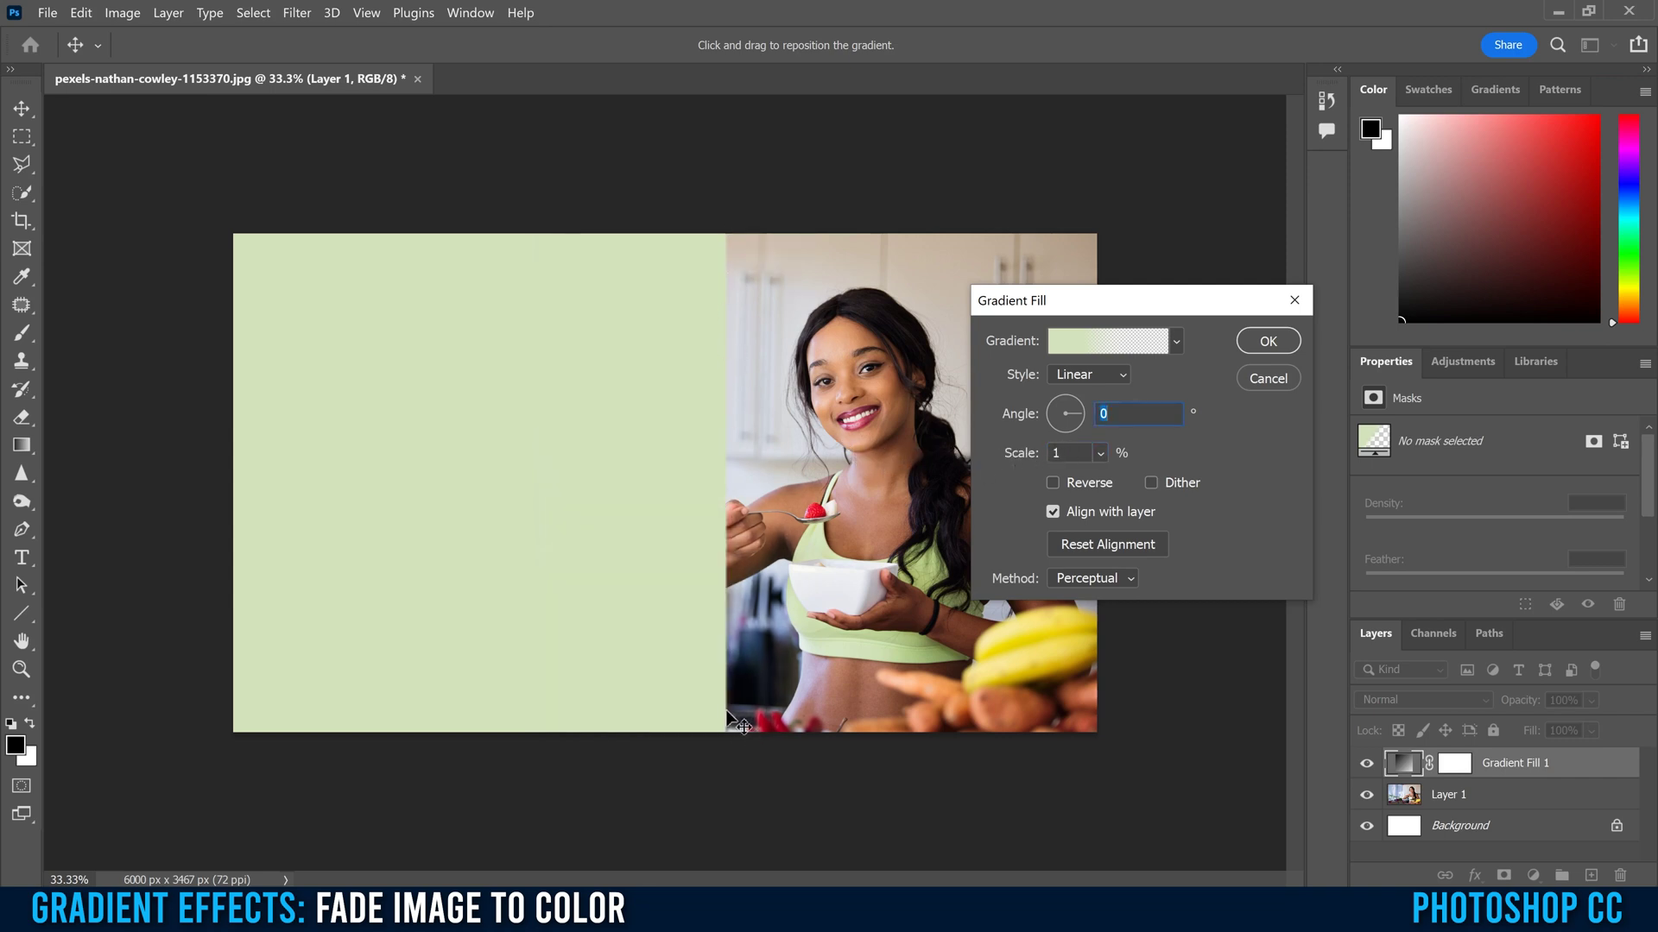
pyautogui.moveTo(1010, 455); pyautogui.dragTo(1205, 460)
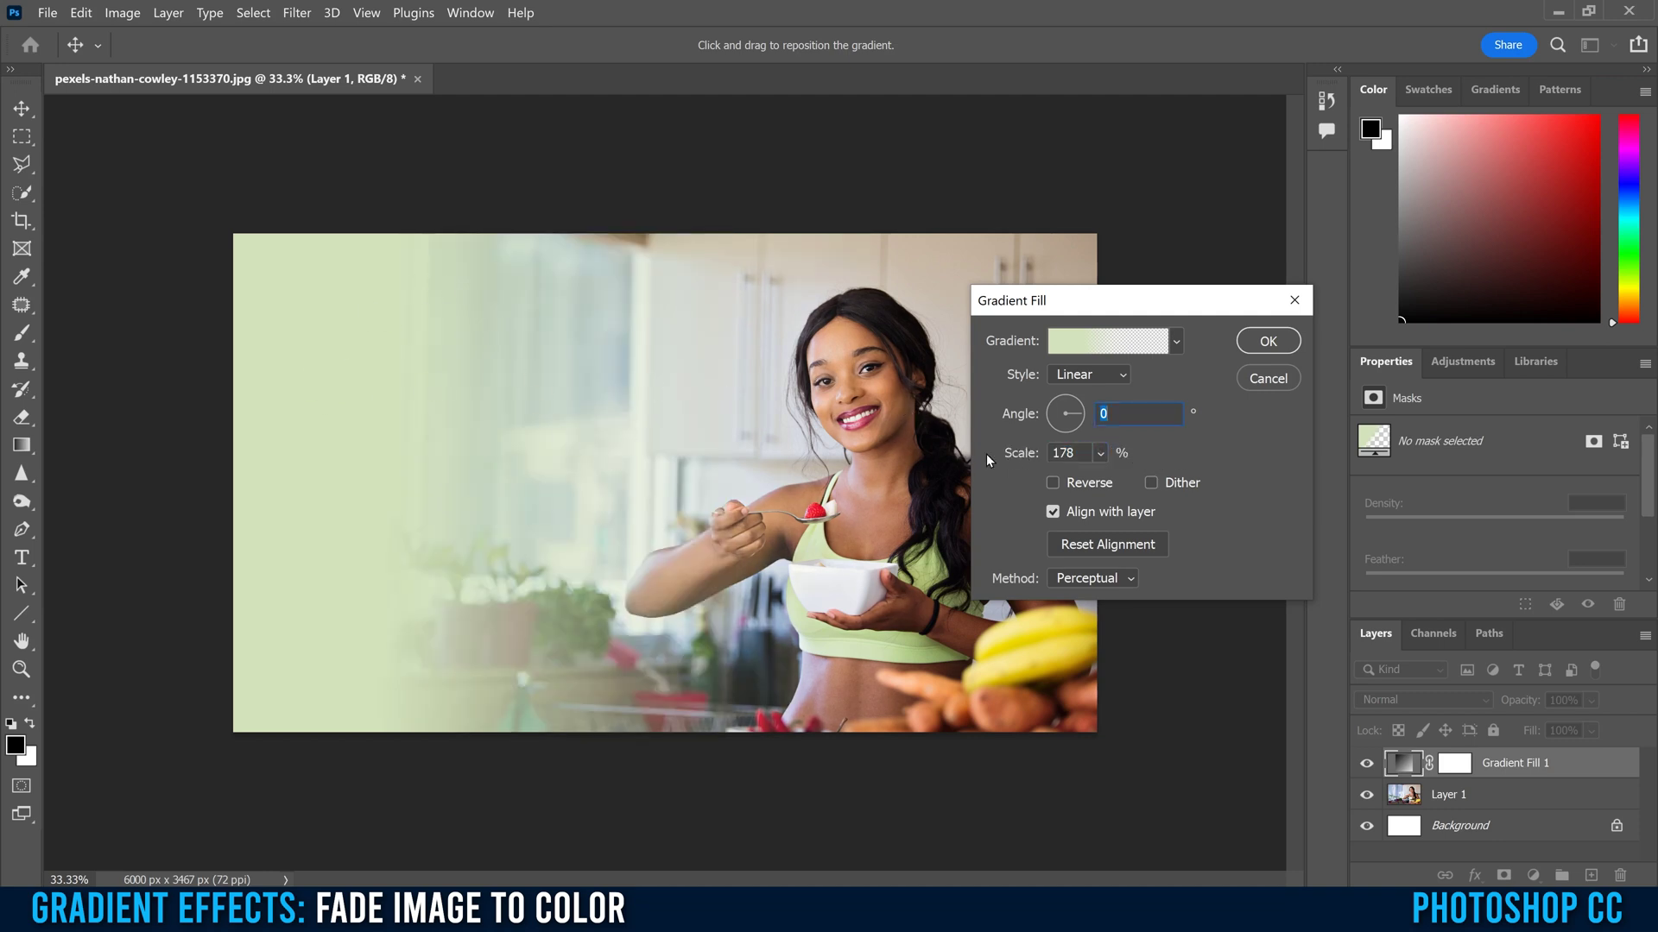
pyautogui.moveTo(1014, 454)
pyautogui.mouseDown()
pyautogui.moveTo(945, 455)
pyautogui.moveTo(1012, 458)
pyautogui.mouseUp()
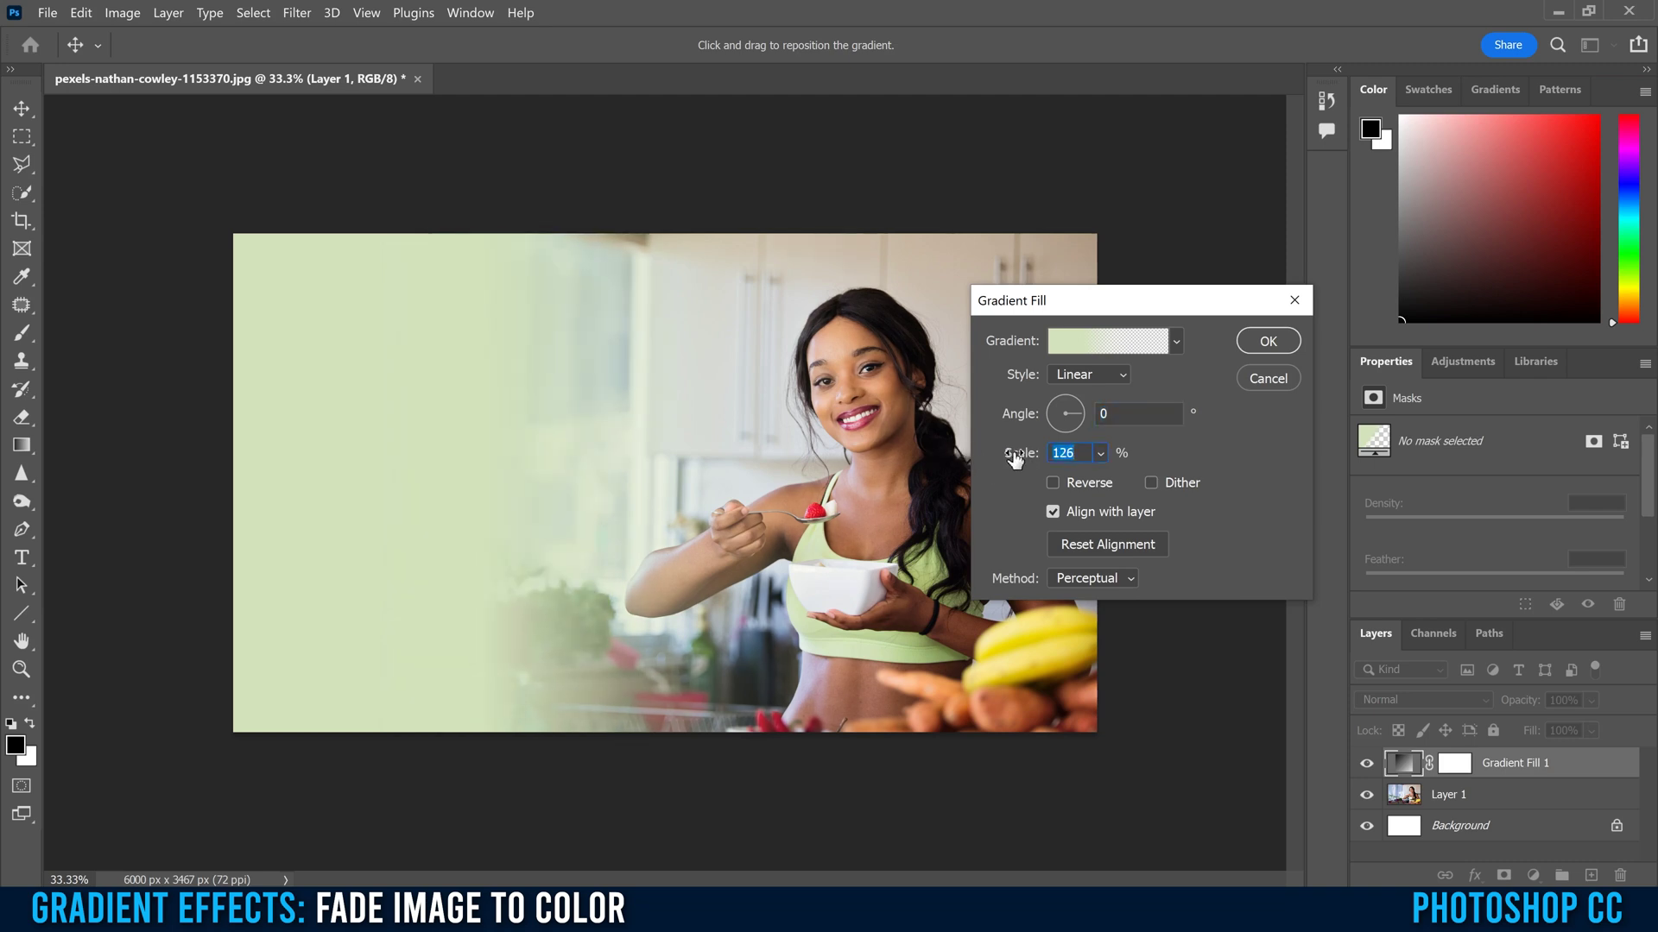
pyautogui.moveTo(1013, 458); pyautogui.dragTo(1015, 462)
pyautogui.click(1265, 343)
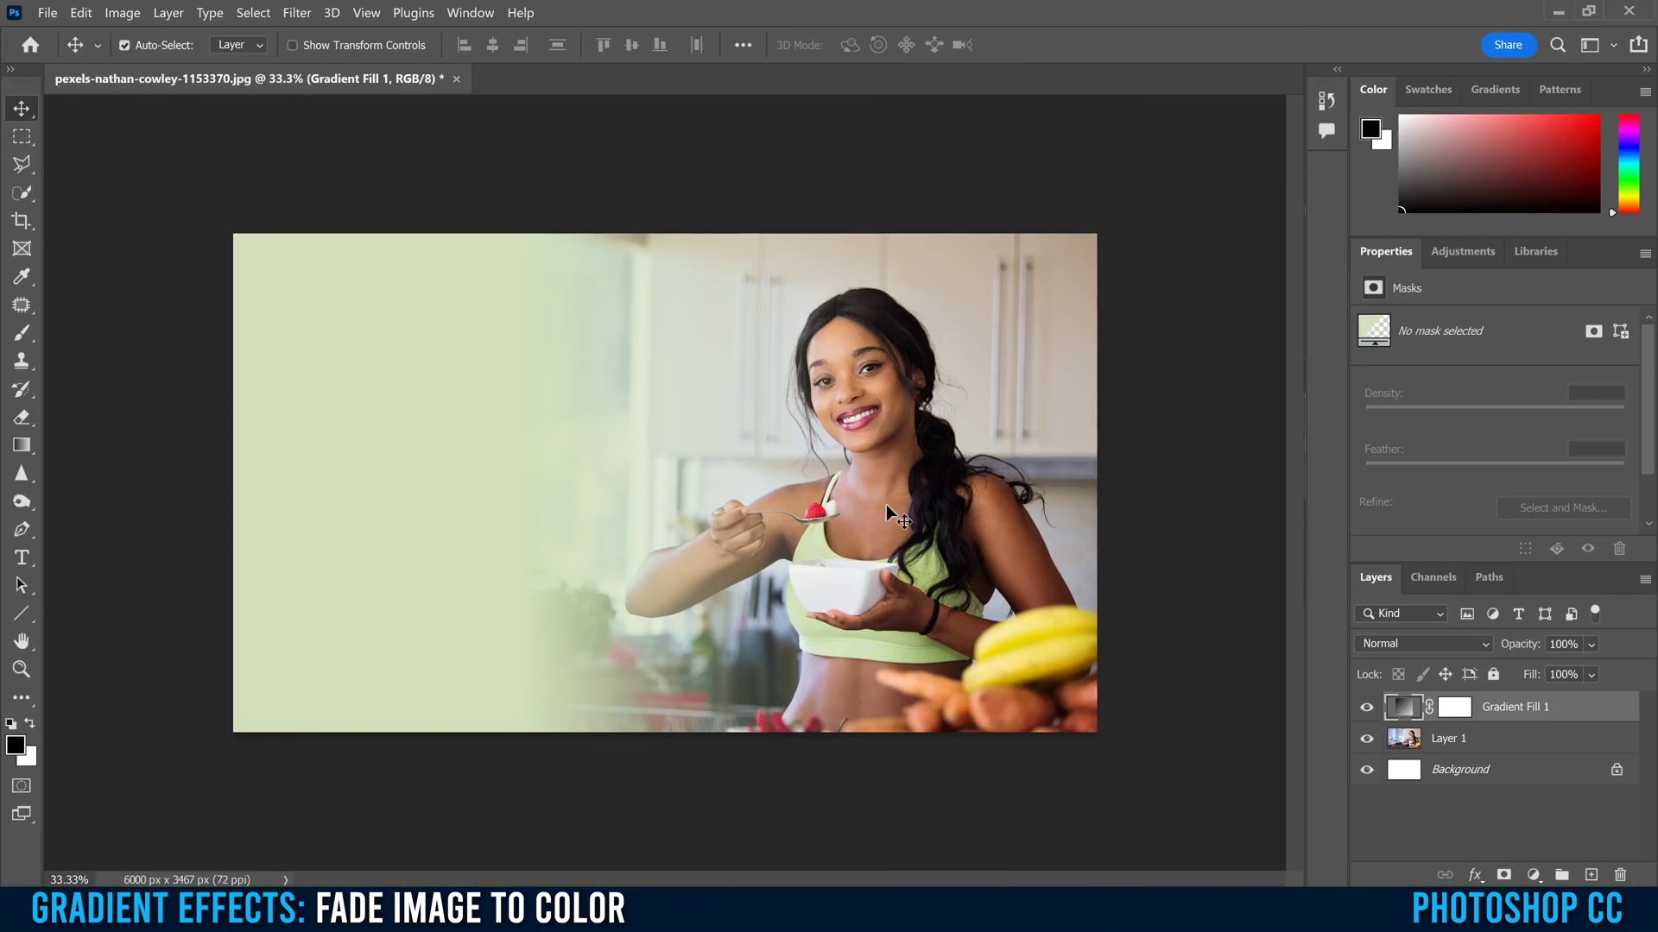
pyautogui.doubleClick(1402, 710)
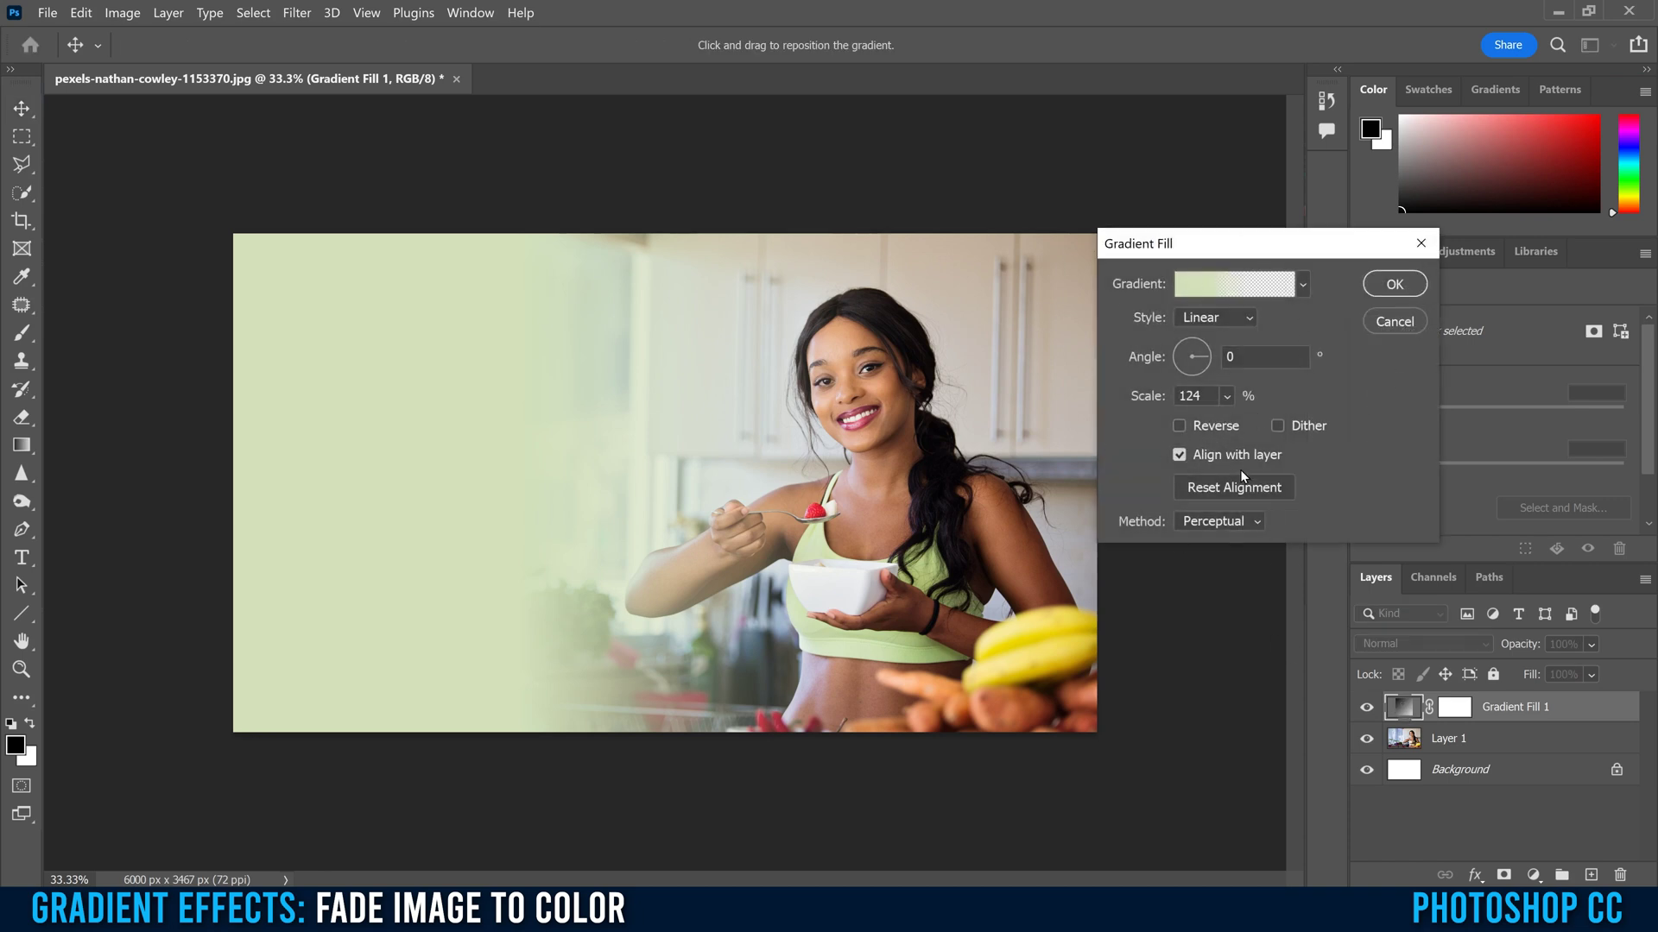
pyautogui.click(1386, 322)
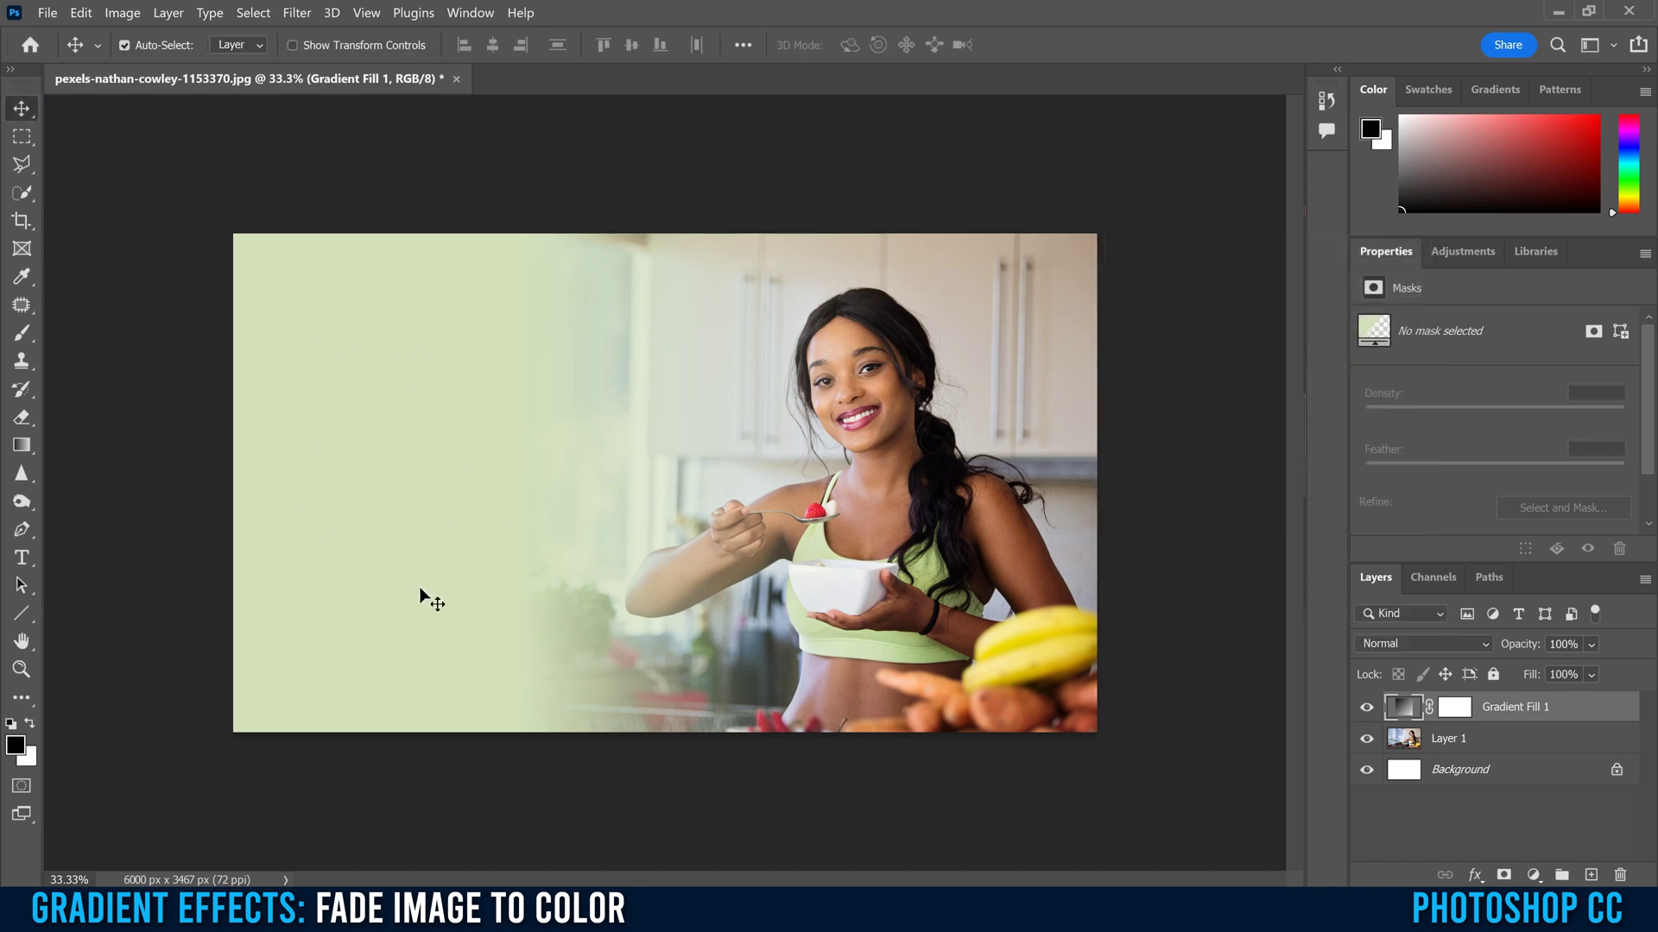
# Paste 'EAT HEALTHY STUFF' as a text layer on the green area and nudge it into place
pyautogui.click(22, 561)
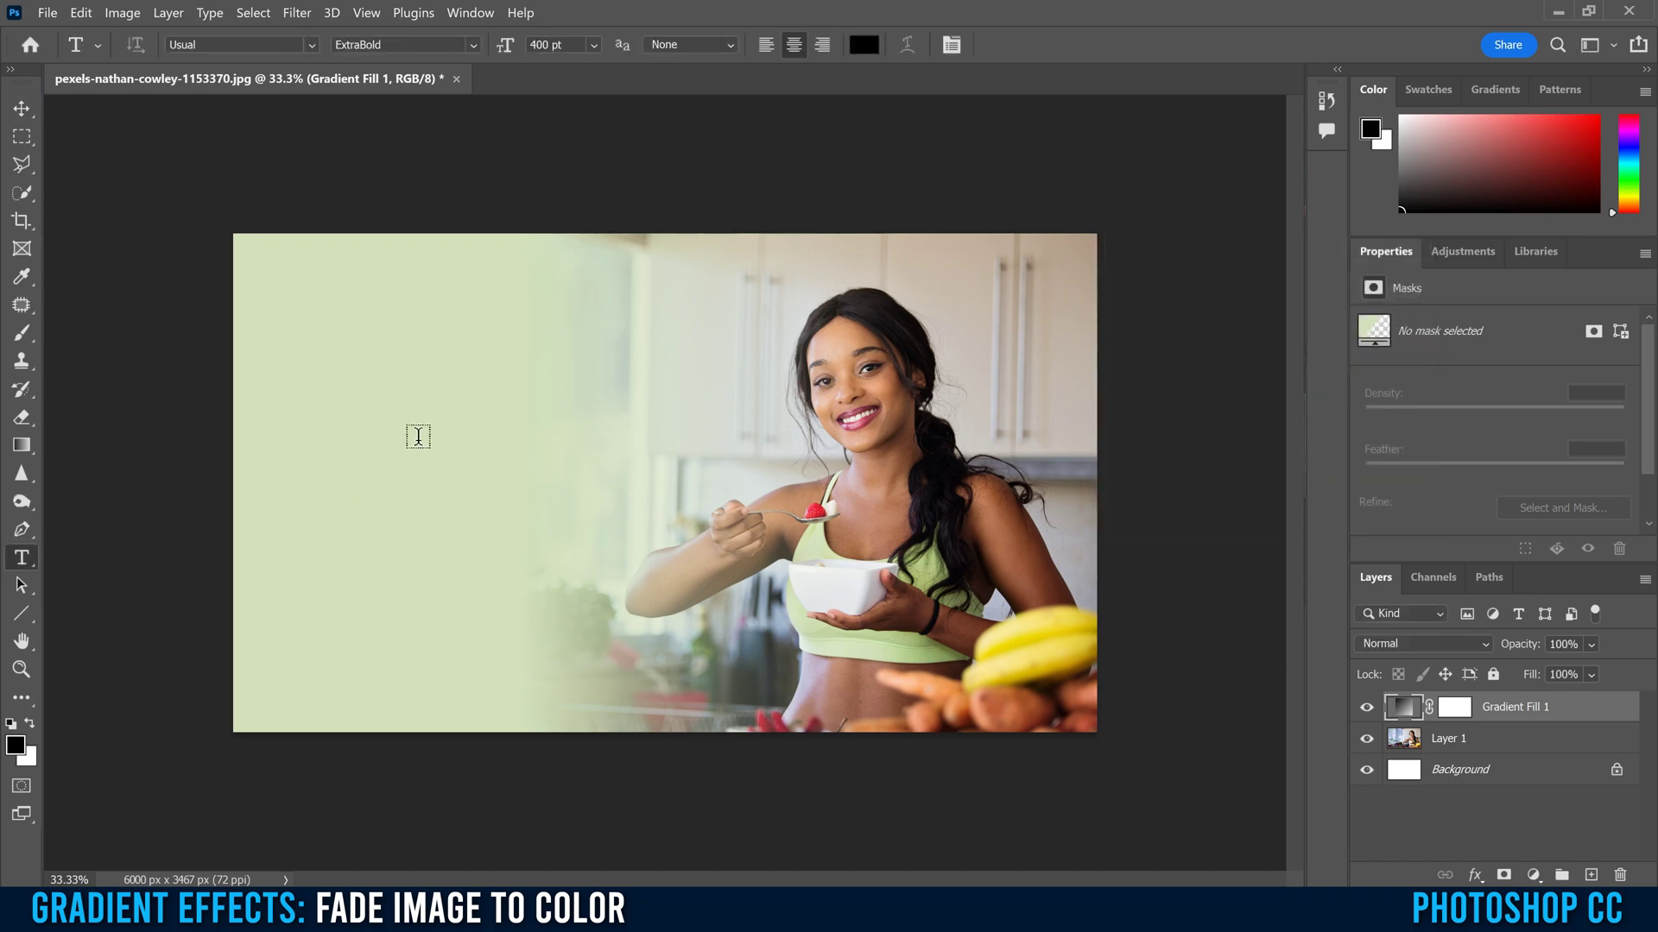
pyautogui.click(416, 435)
pyautogui.click(80, 13)
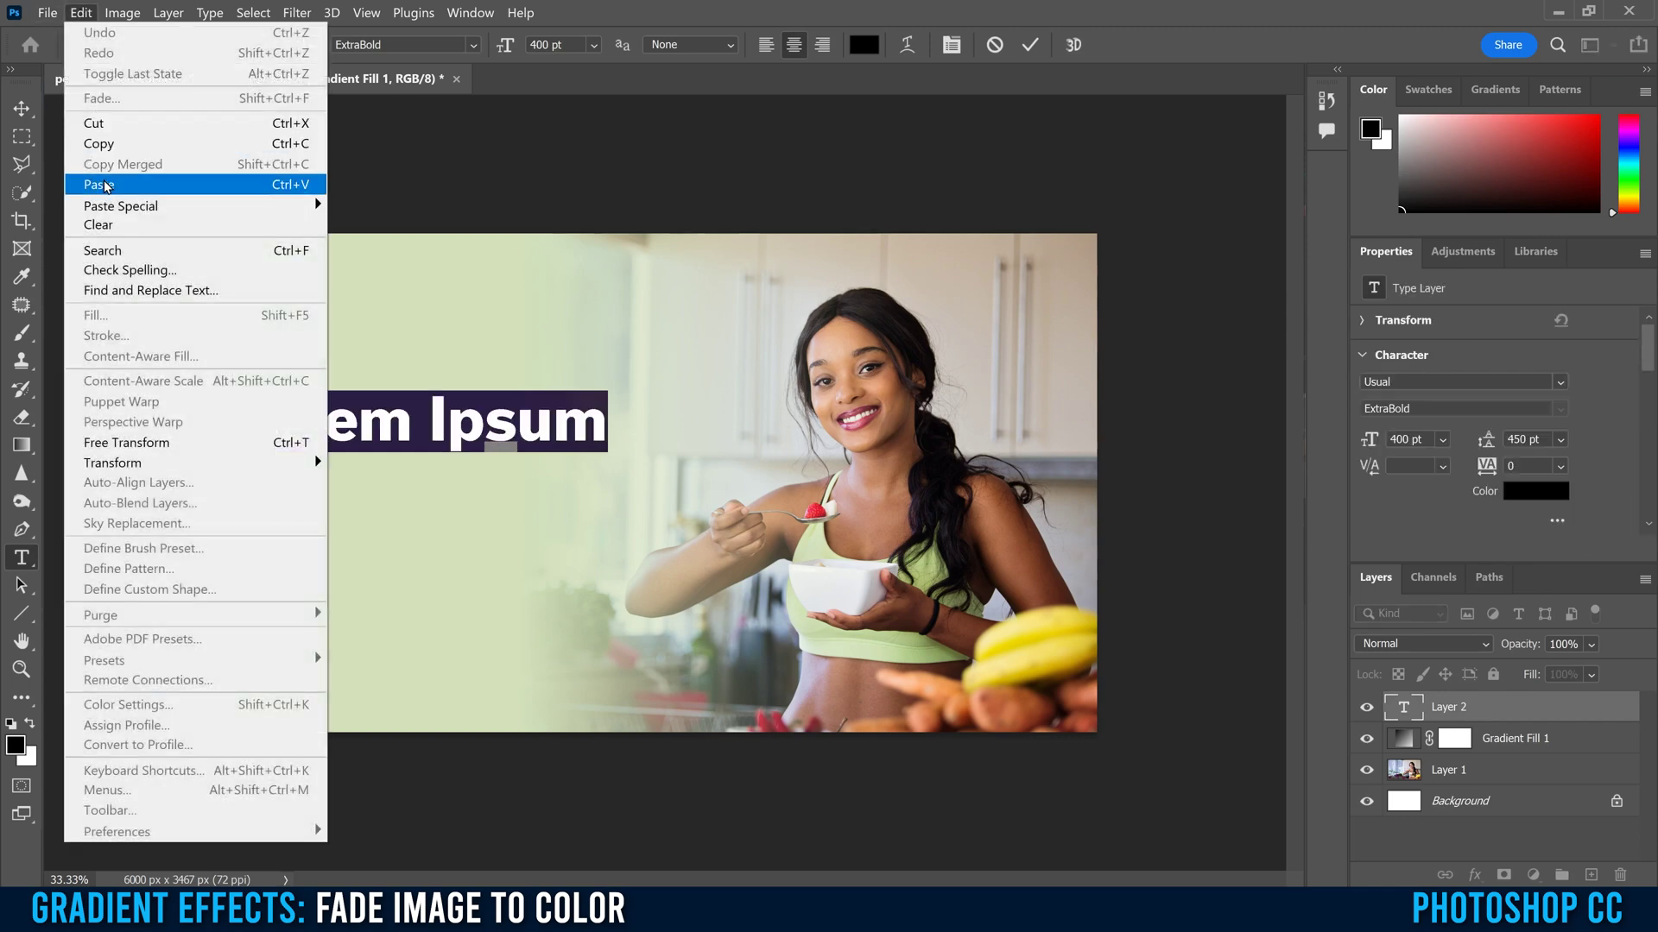
pyautogui.click(106, 185)
pyautogui.hotkey('ctrl', 'Return')
pyautogui.press('v')
pyautogui.moveTo(417, 489); pyautogui.dragTo(432, 480)
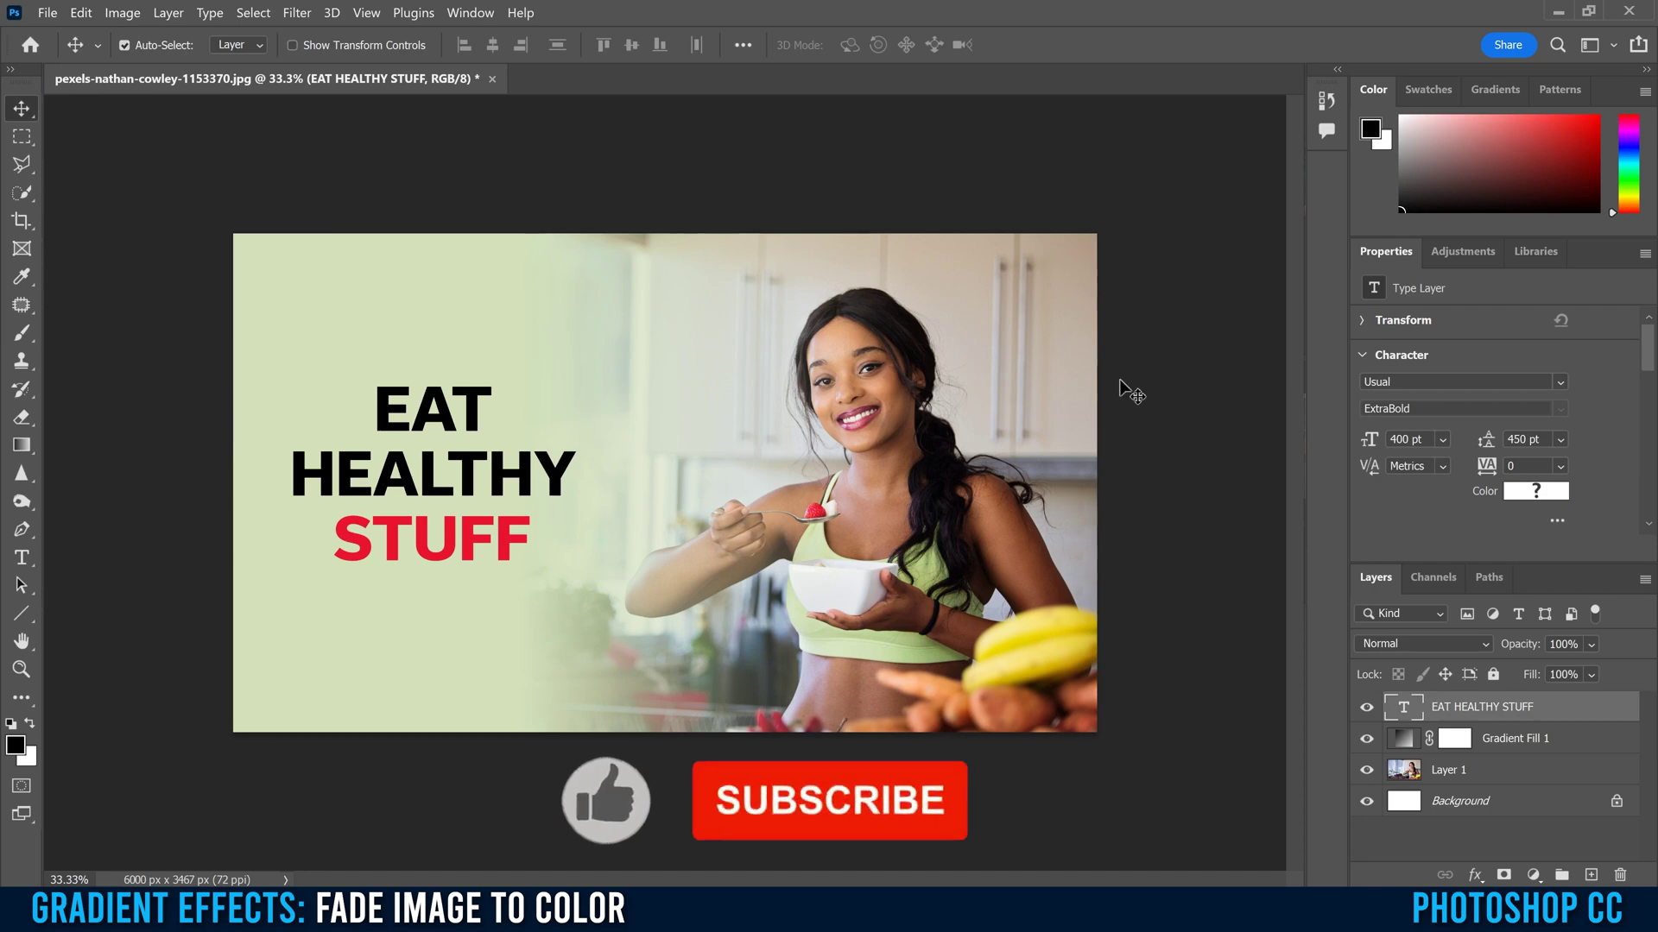